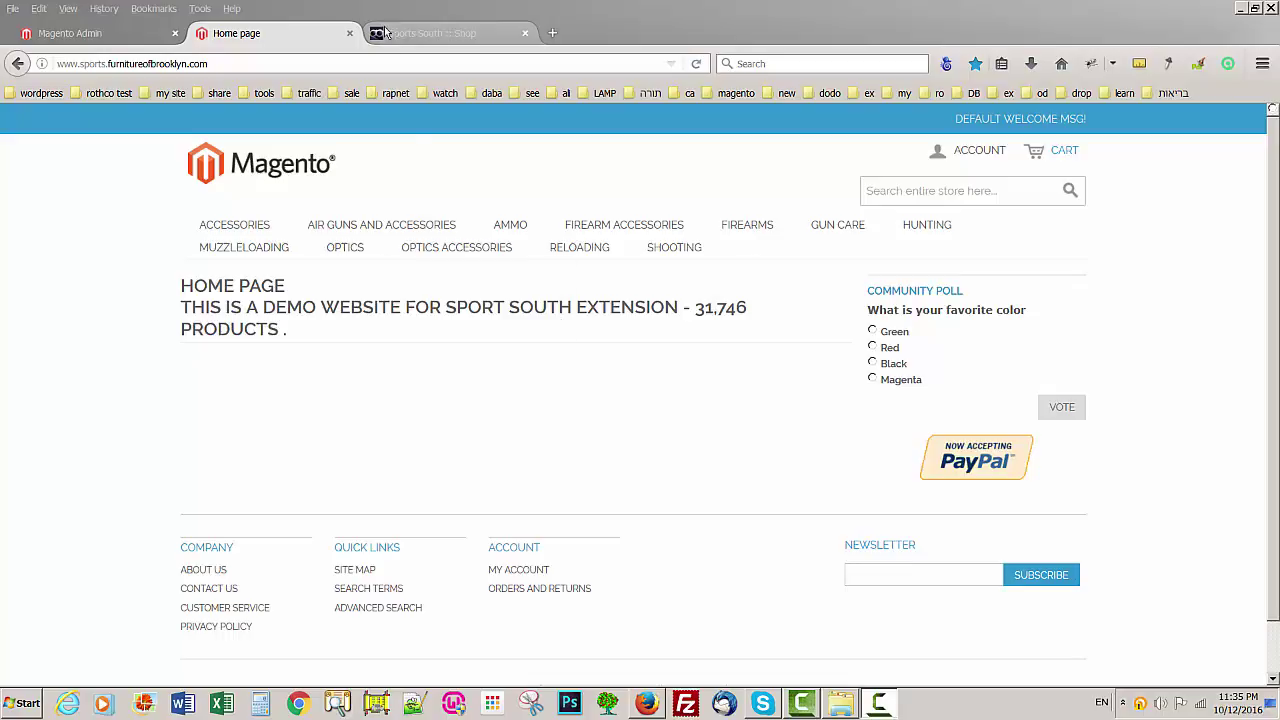
Step: View the Sports South shop catalog listing 34,465 items
click(415, 34)
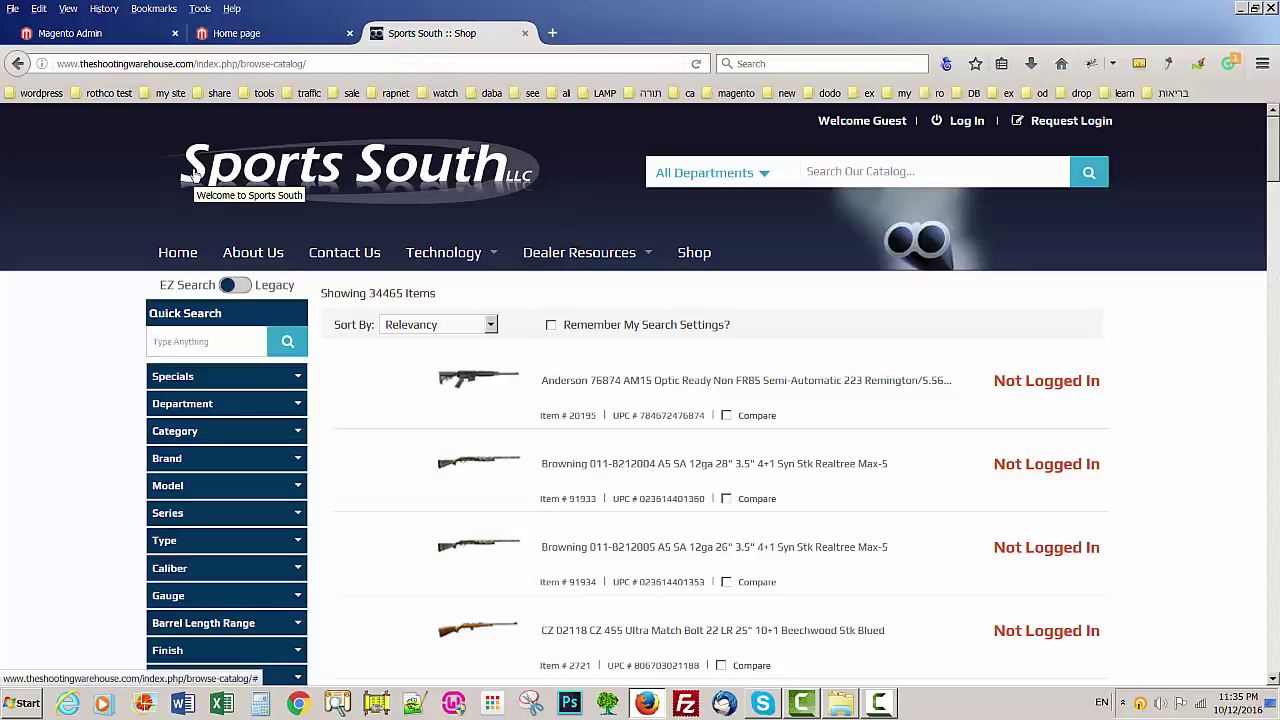
click(115, 35)
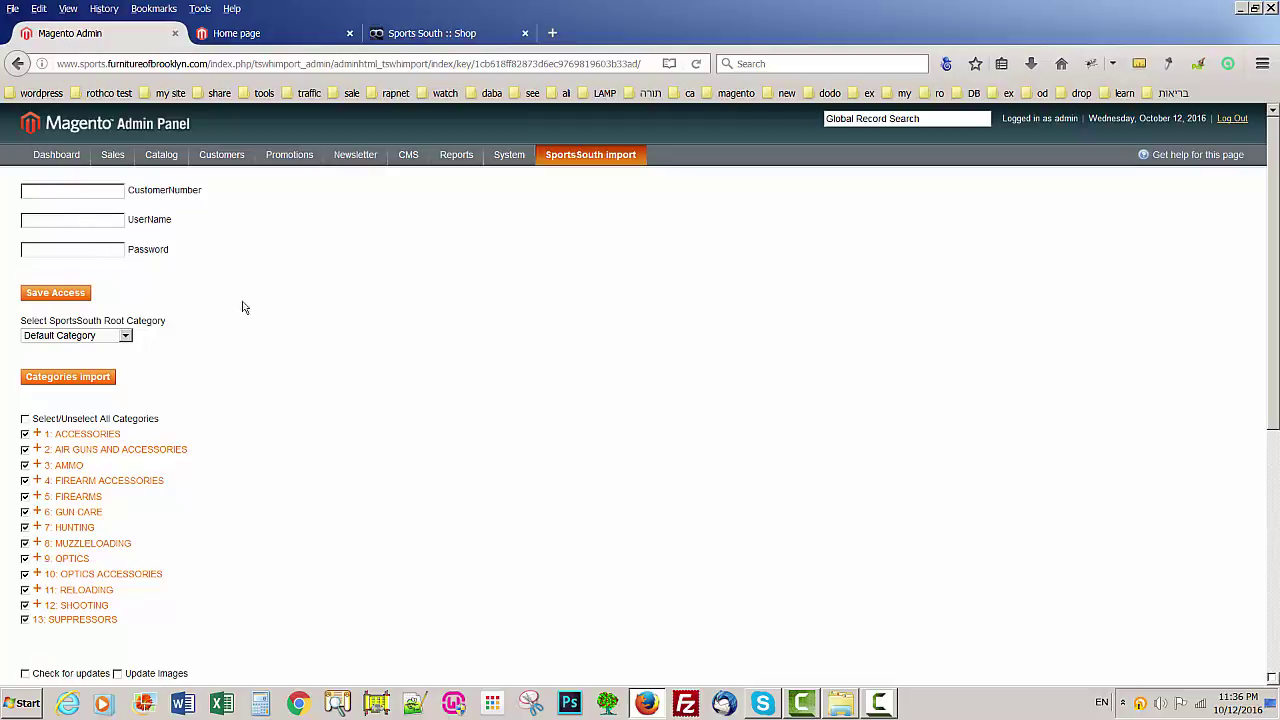
scroll(276, 300, down, 1)
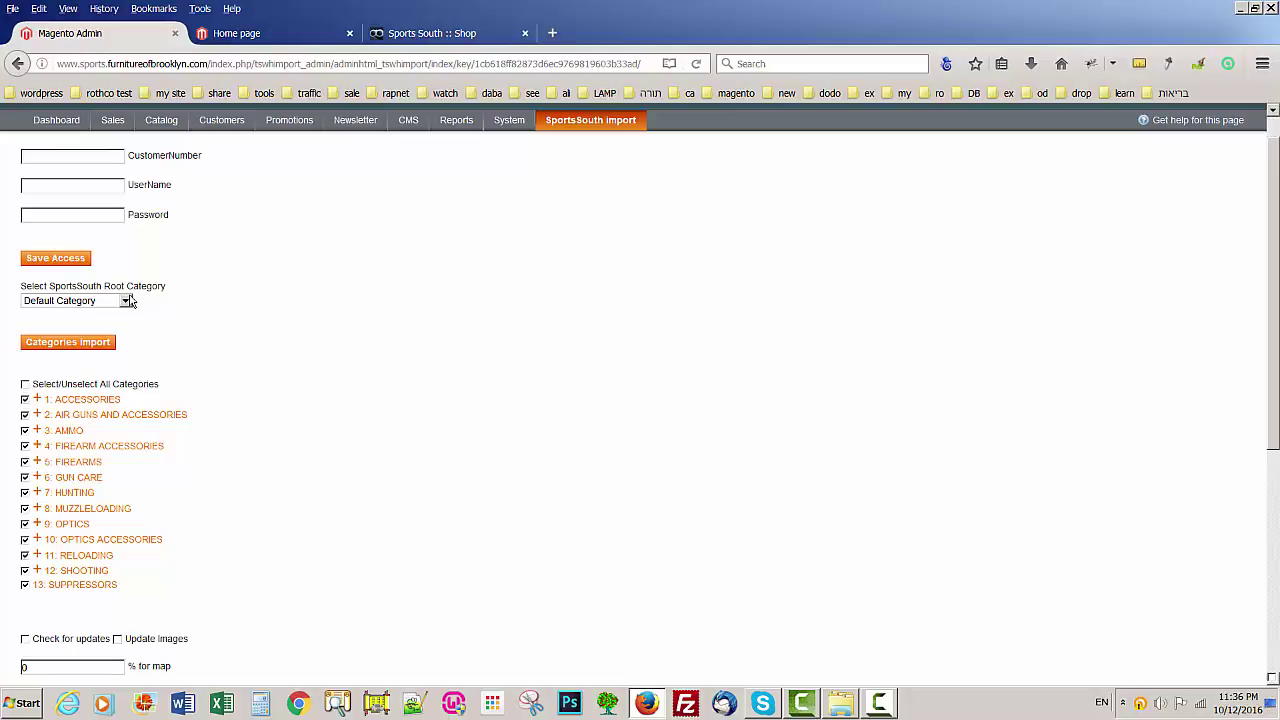
click(126, 302)
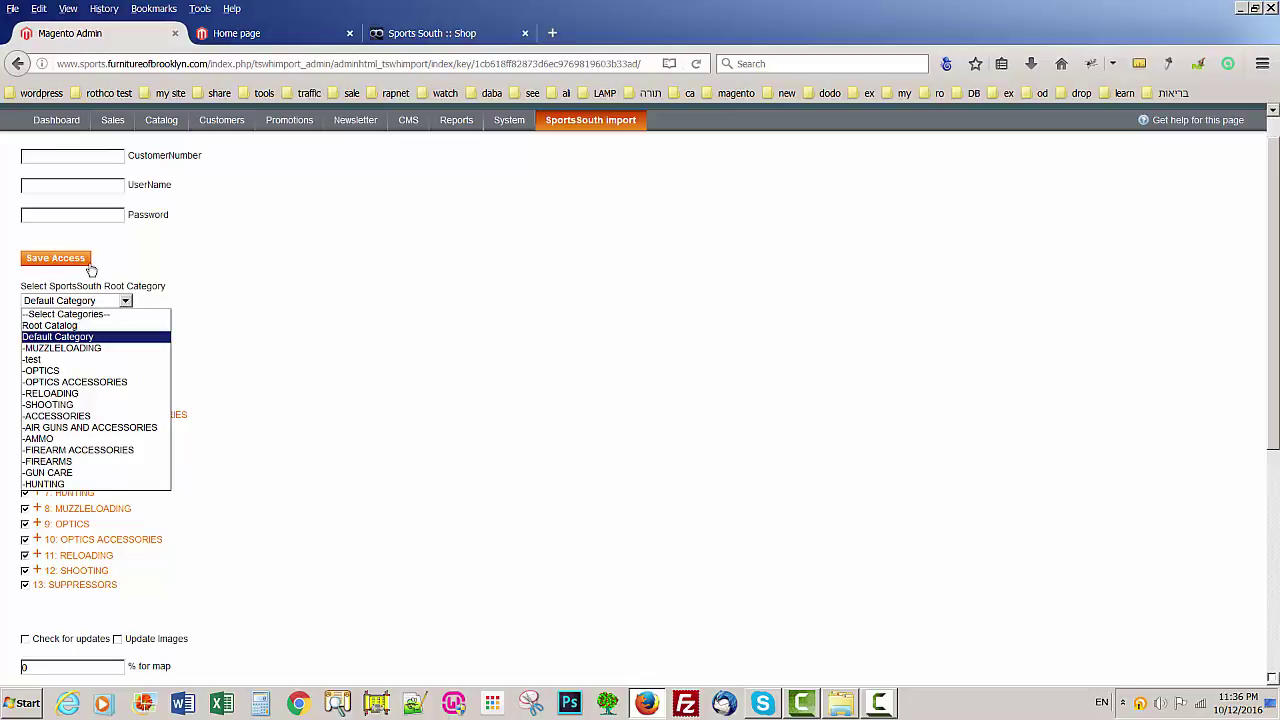
click(66, 337)
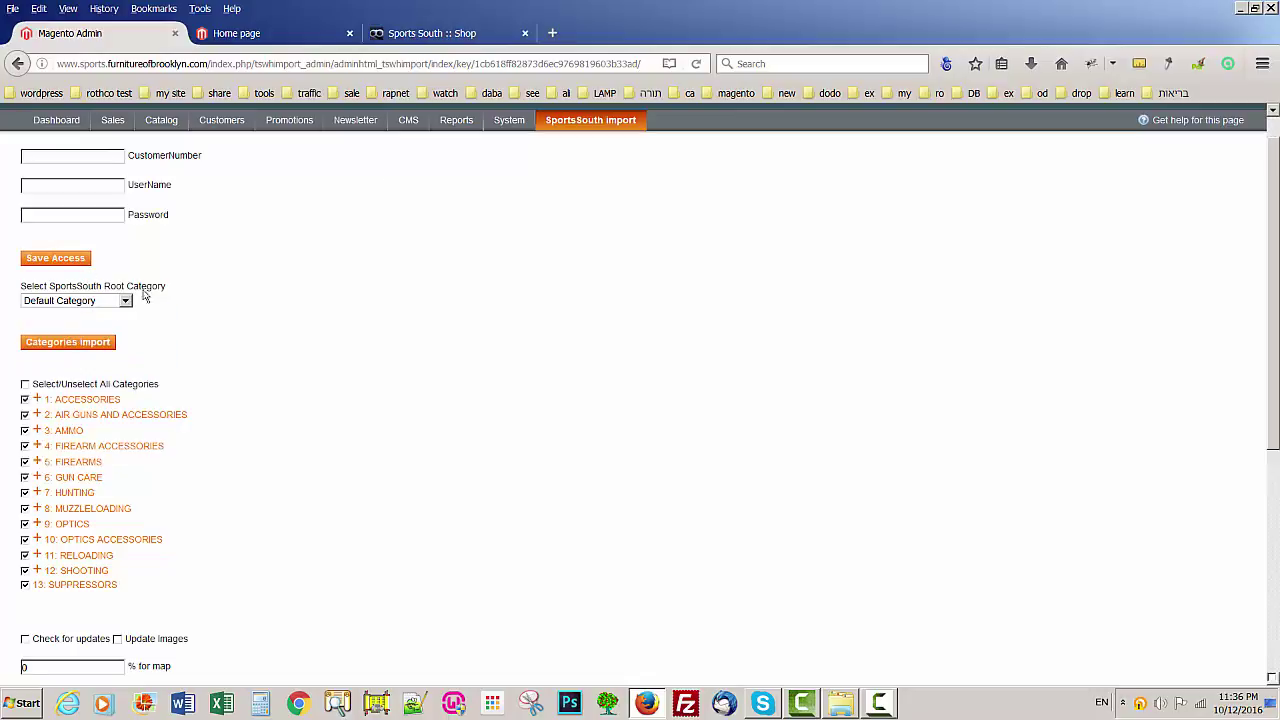
Step: Glance at the storefront home page, then go to Catalog > Manage Categories in Magento Admin
click(276, 35)
mouse_move(282, 228)
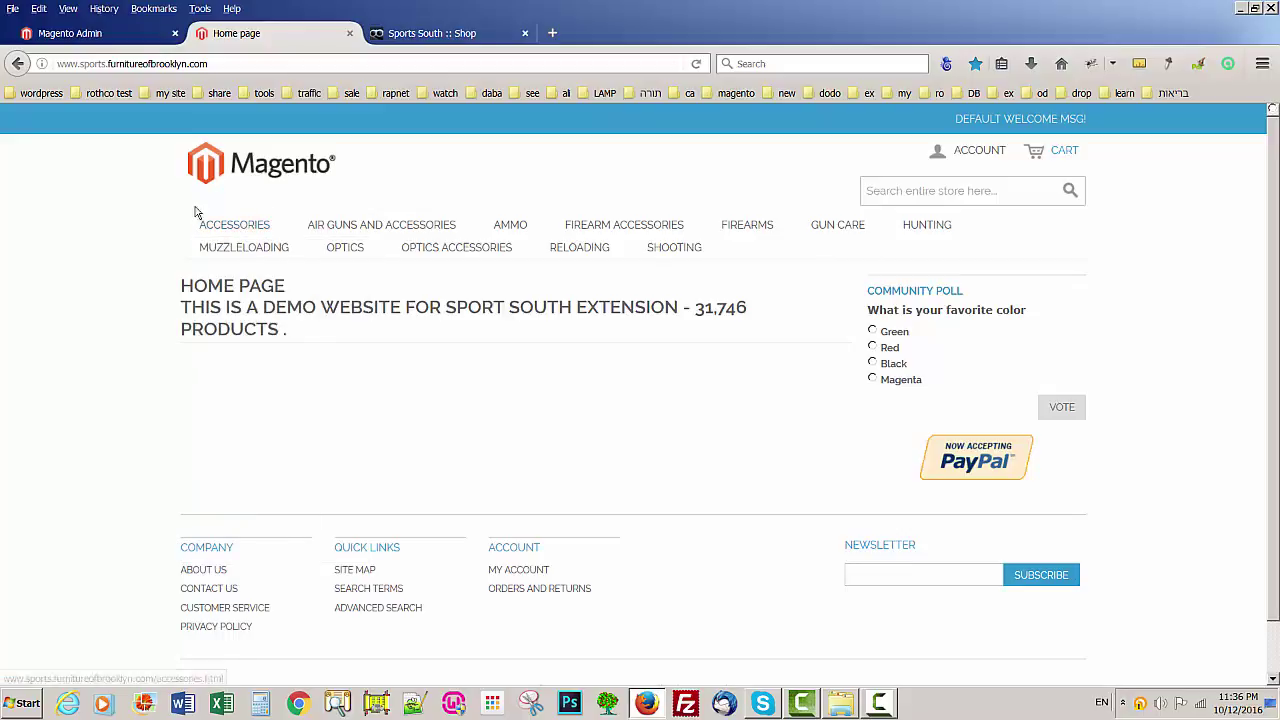
click(120, 33)
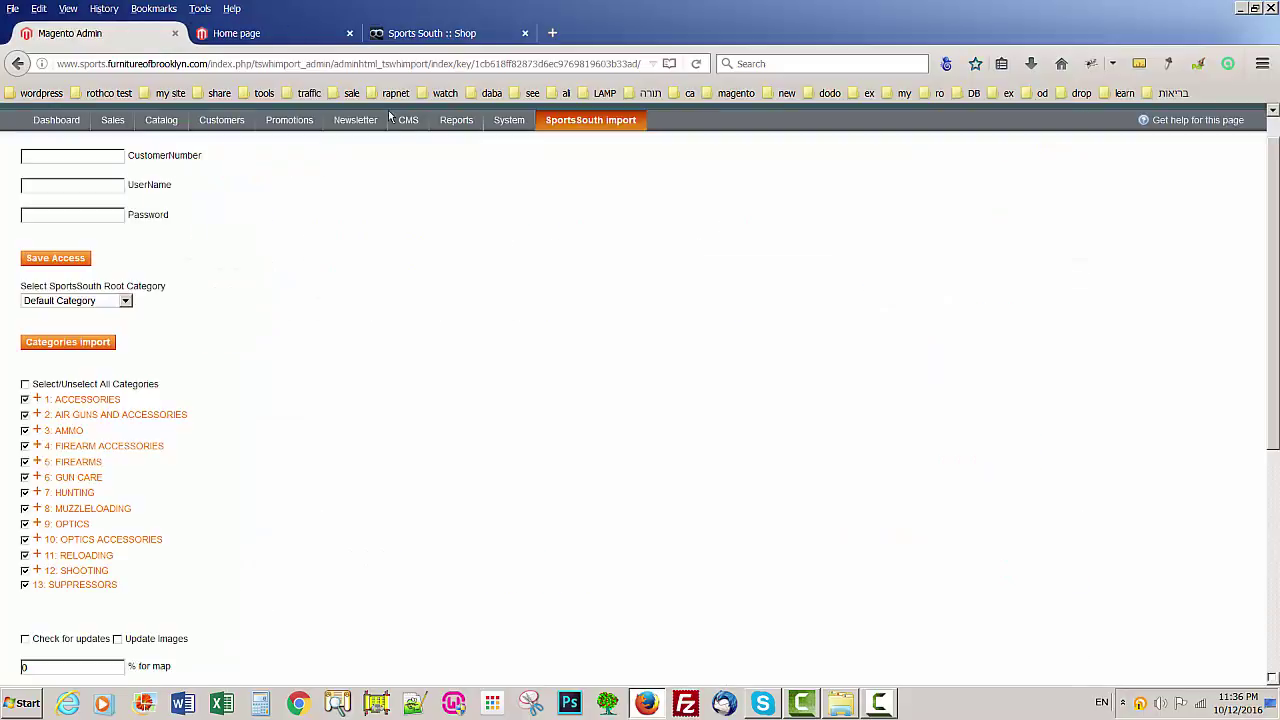
mouse_move(214, 124)
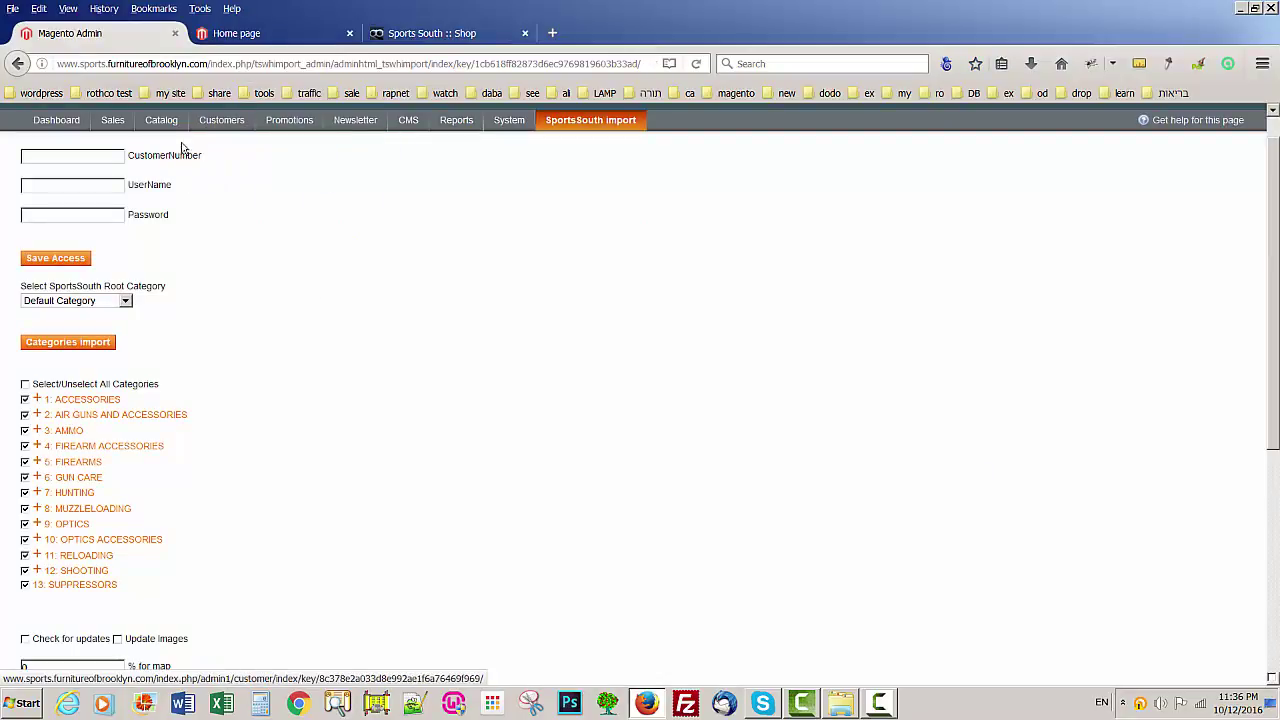
mouse_move(165, 125)
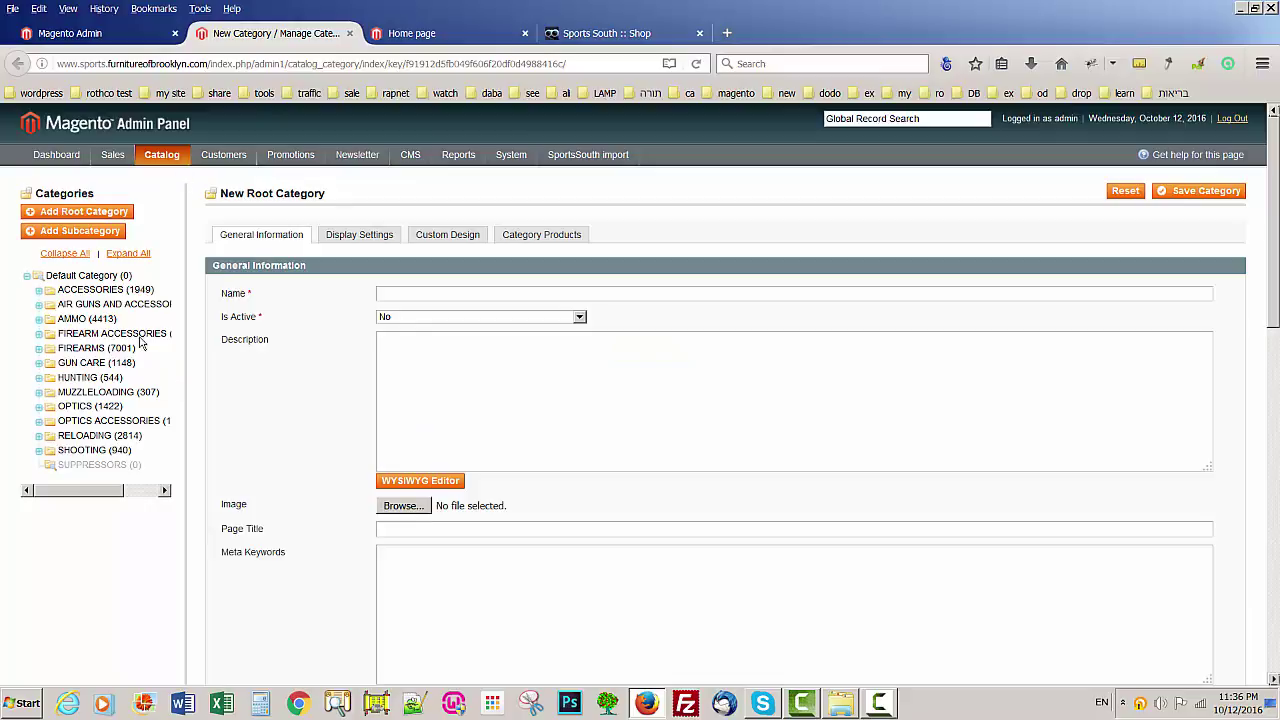
Step: Add an active subcategory named 'test' under Default Category and save it
click(86, 282)
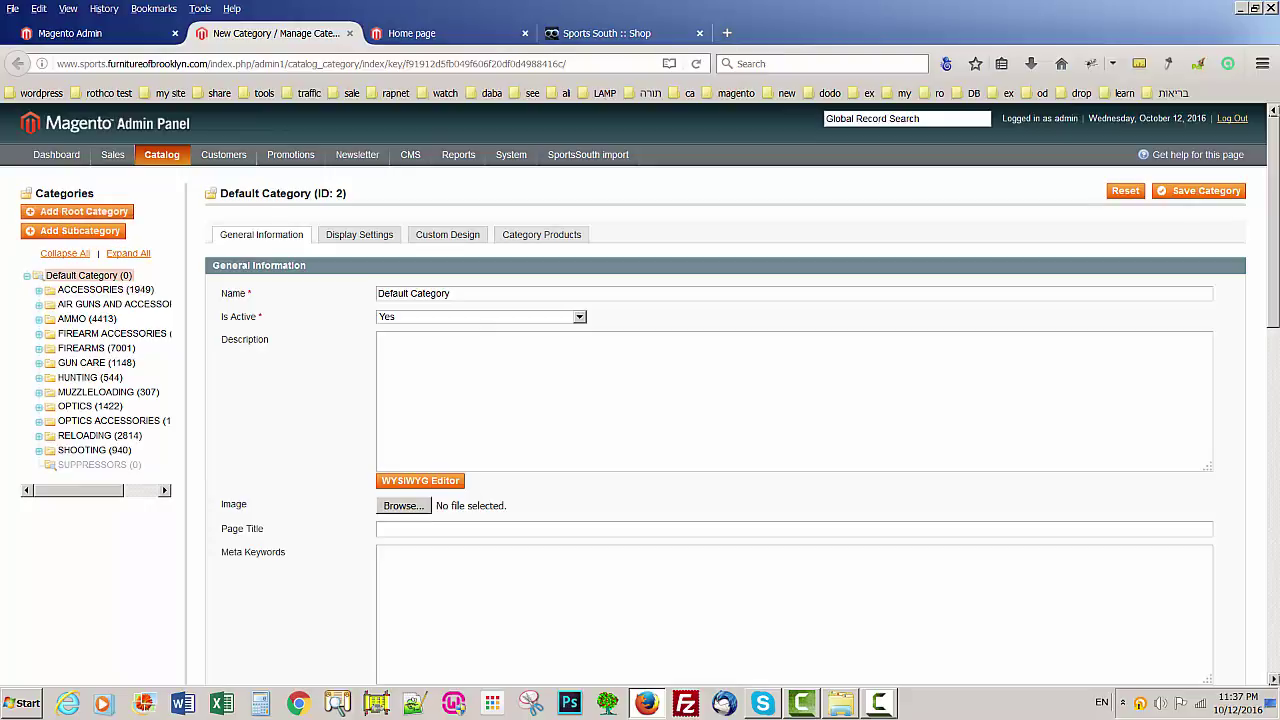
click(86, 279)
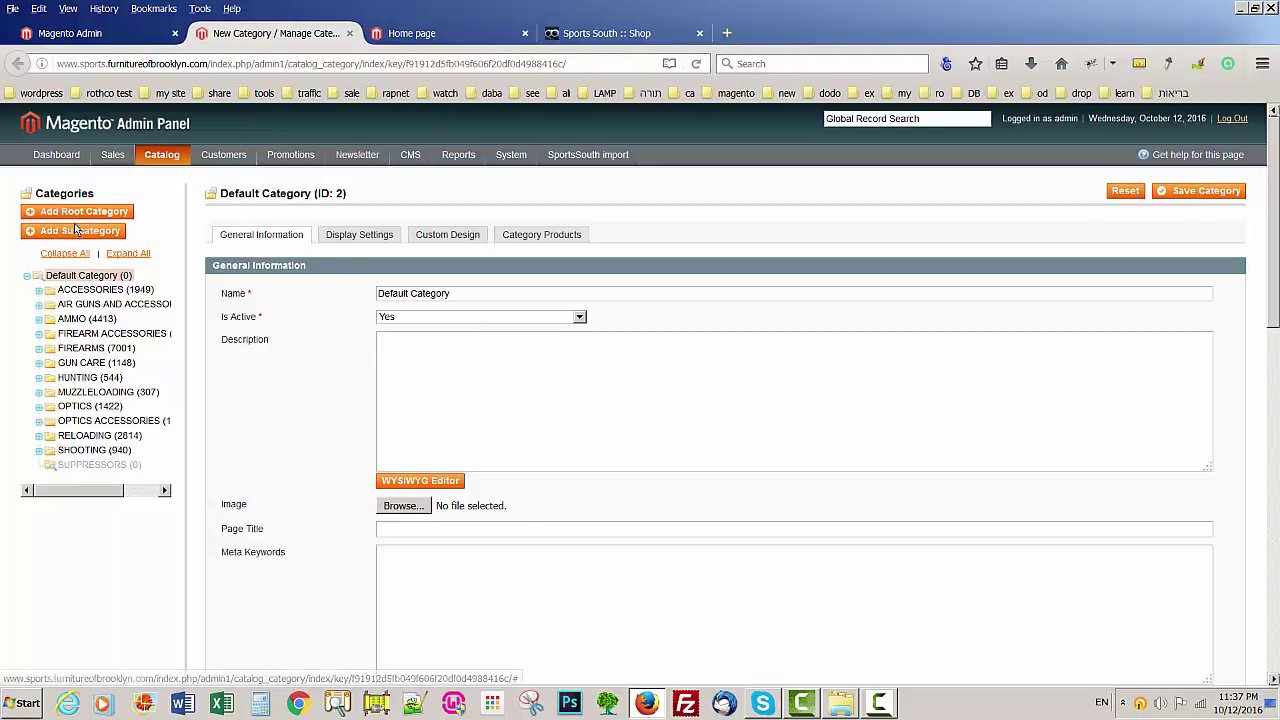
click(77, 231)
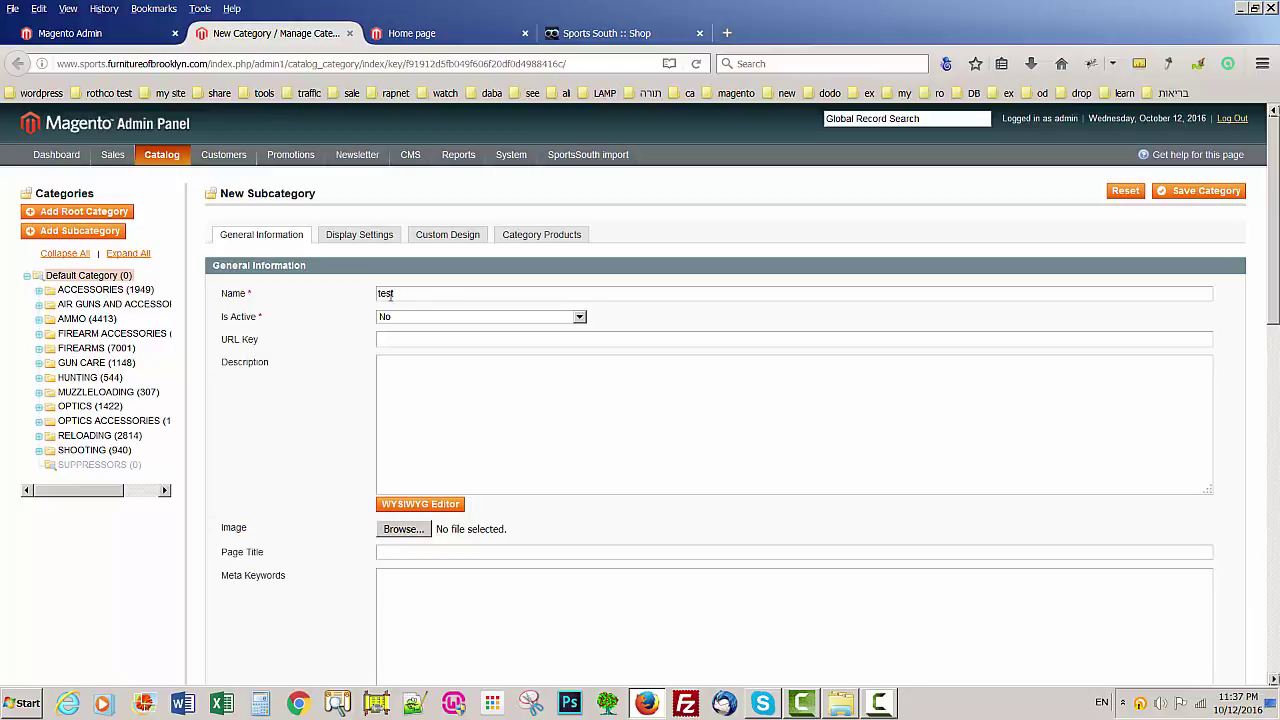
click(491, 317)
click(491, 335)
click(1188, 192)
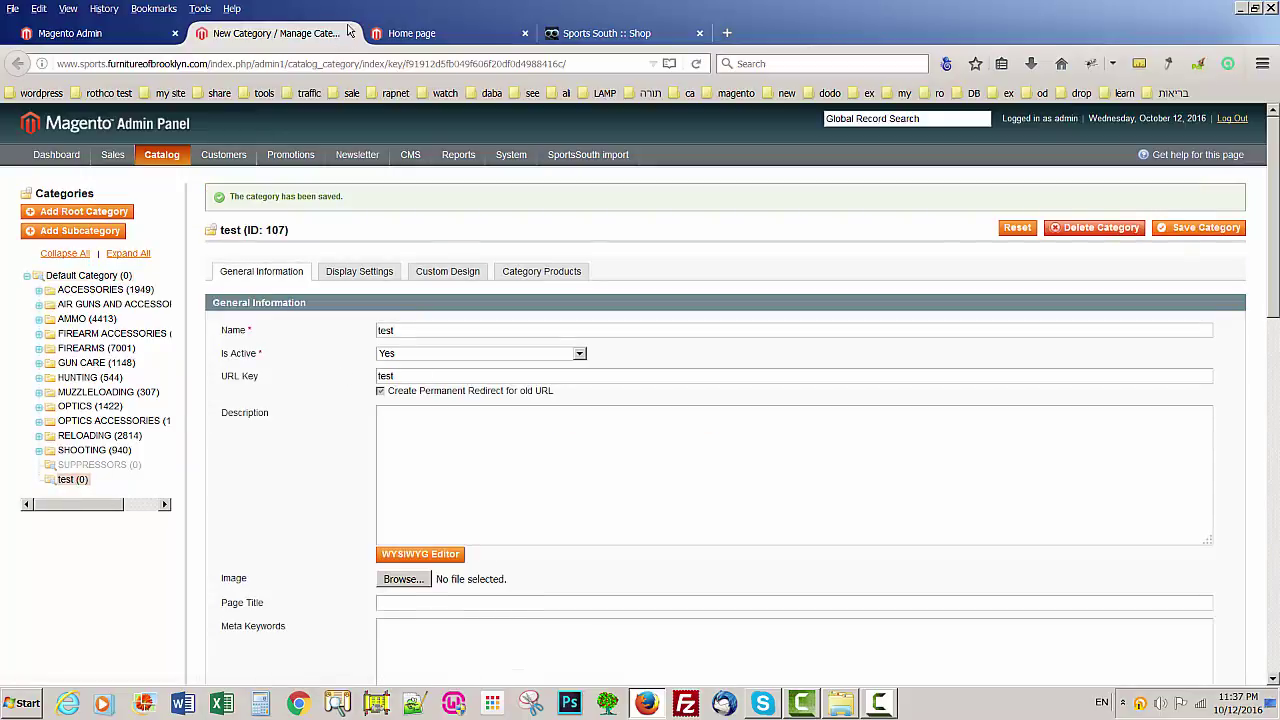
Step: Try '-test' as the SportsSouth root category, then set it back to Default Category
click(131, 40)
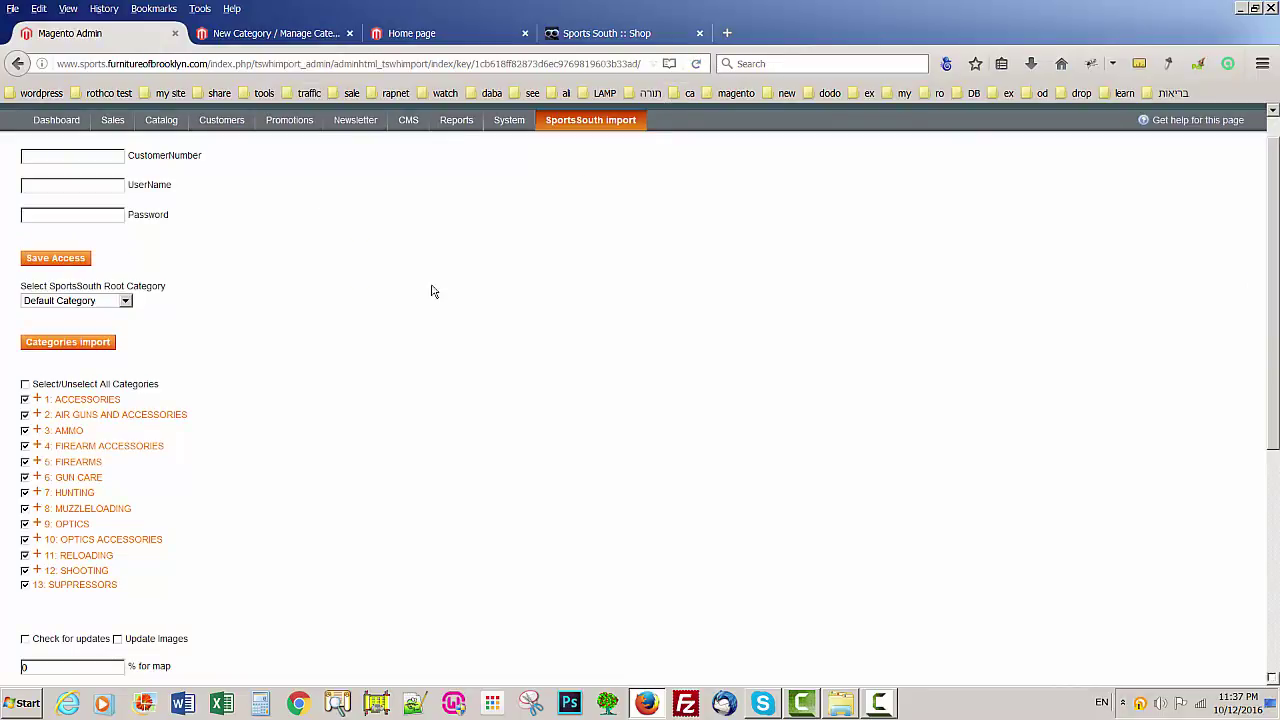
click(125, 301)
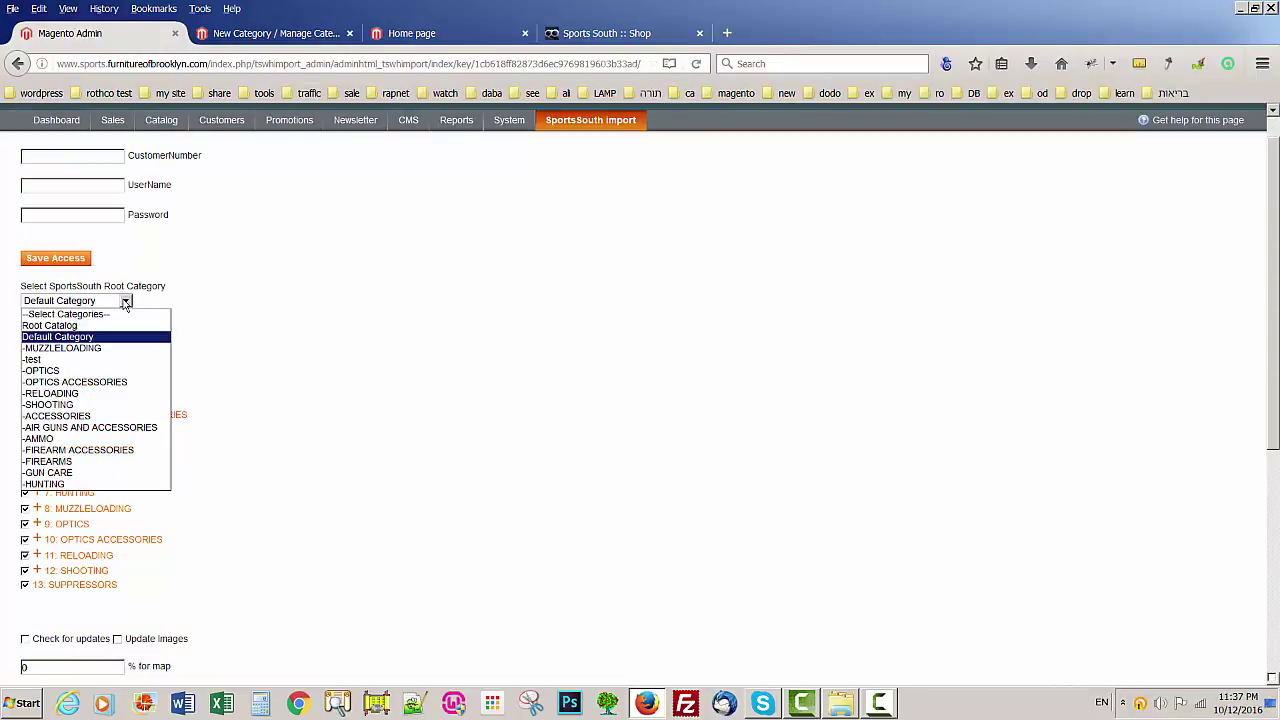
click(70, 363)
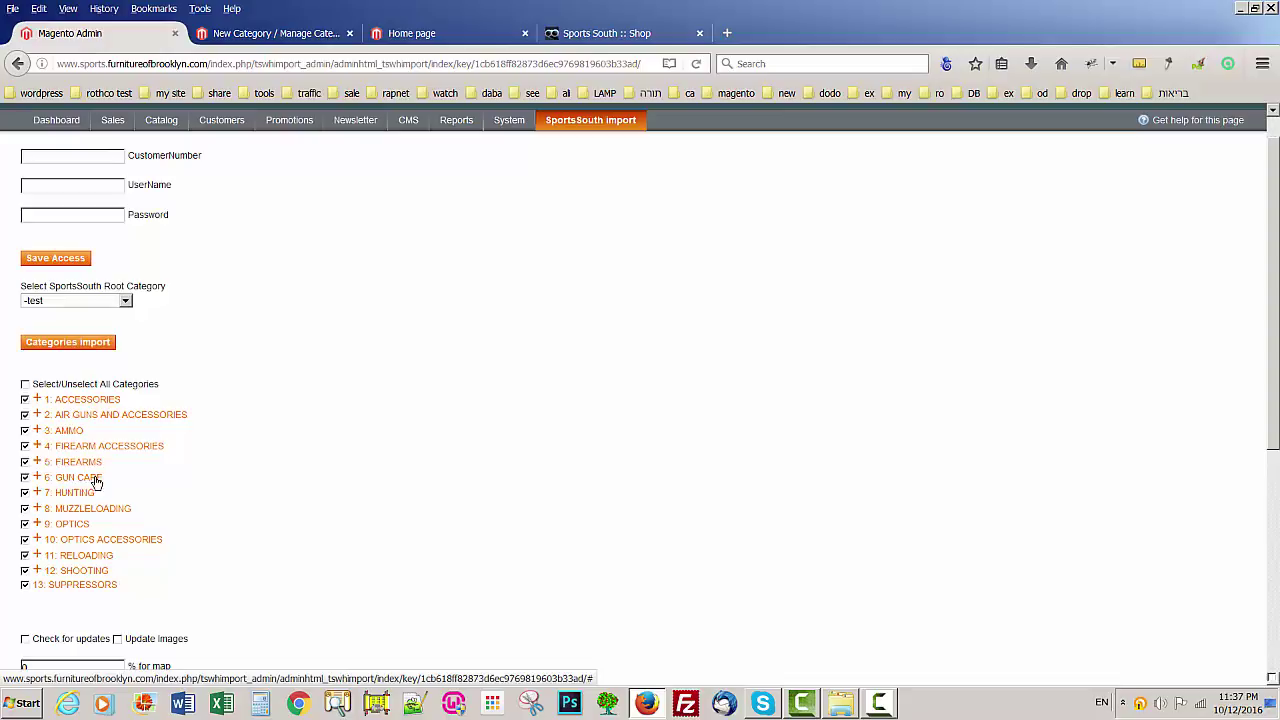
click(123, 304)
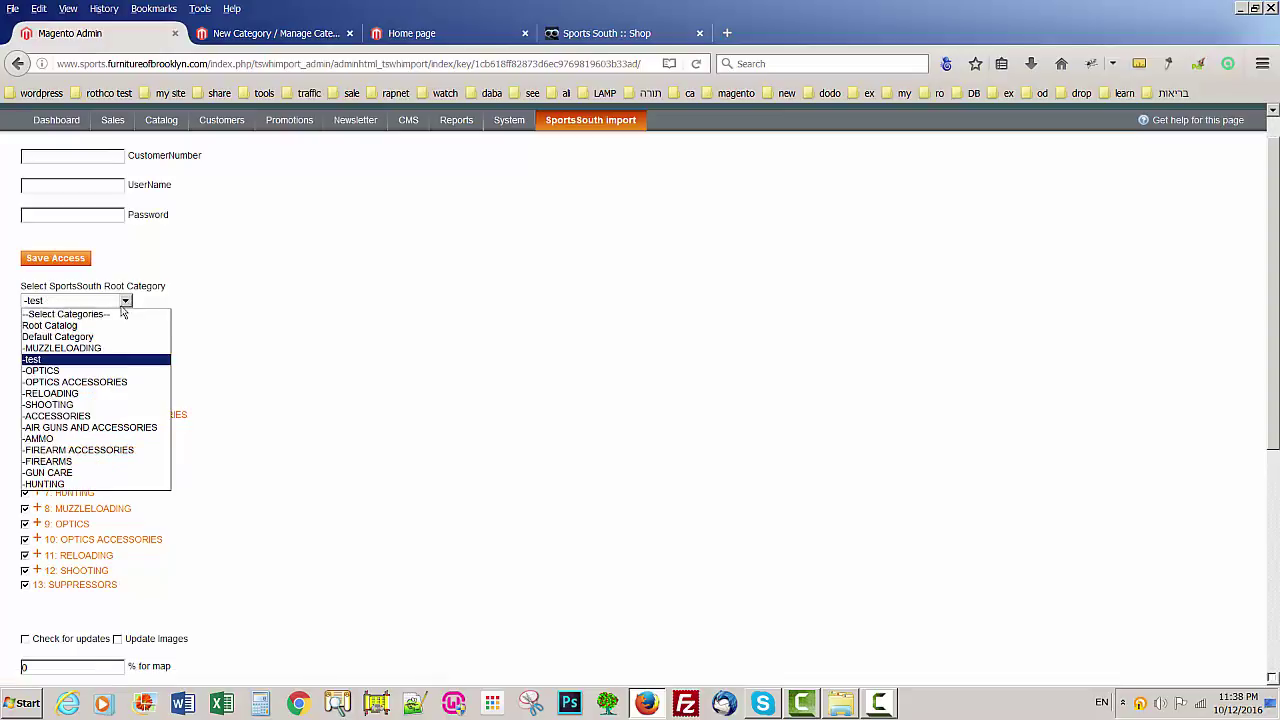
click(146, 337)
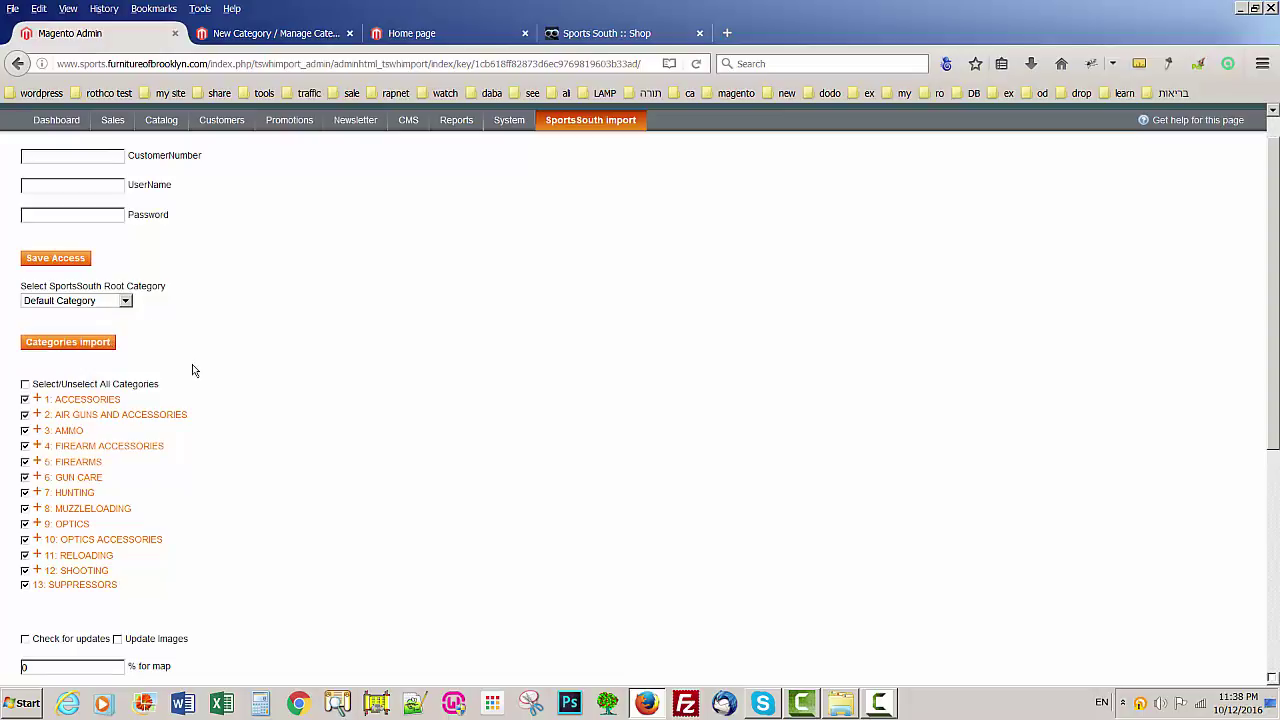
Step: Scroll the SportsSouth category list and expand 1: ACCESSORIES to reveal its 13 subcategories
scroll(306, 360, up, 1)
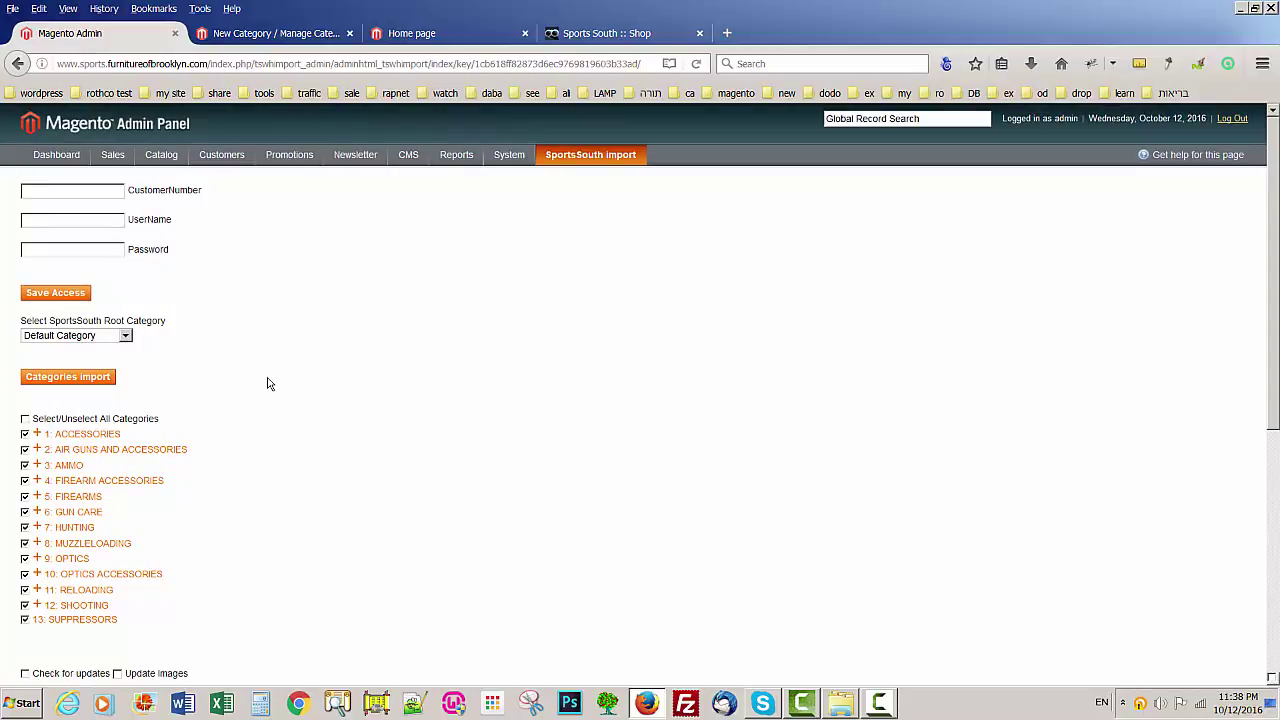
scroll(265, 373, down, 1)
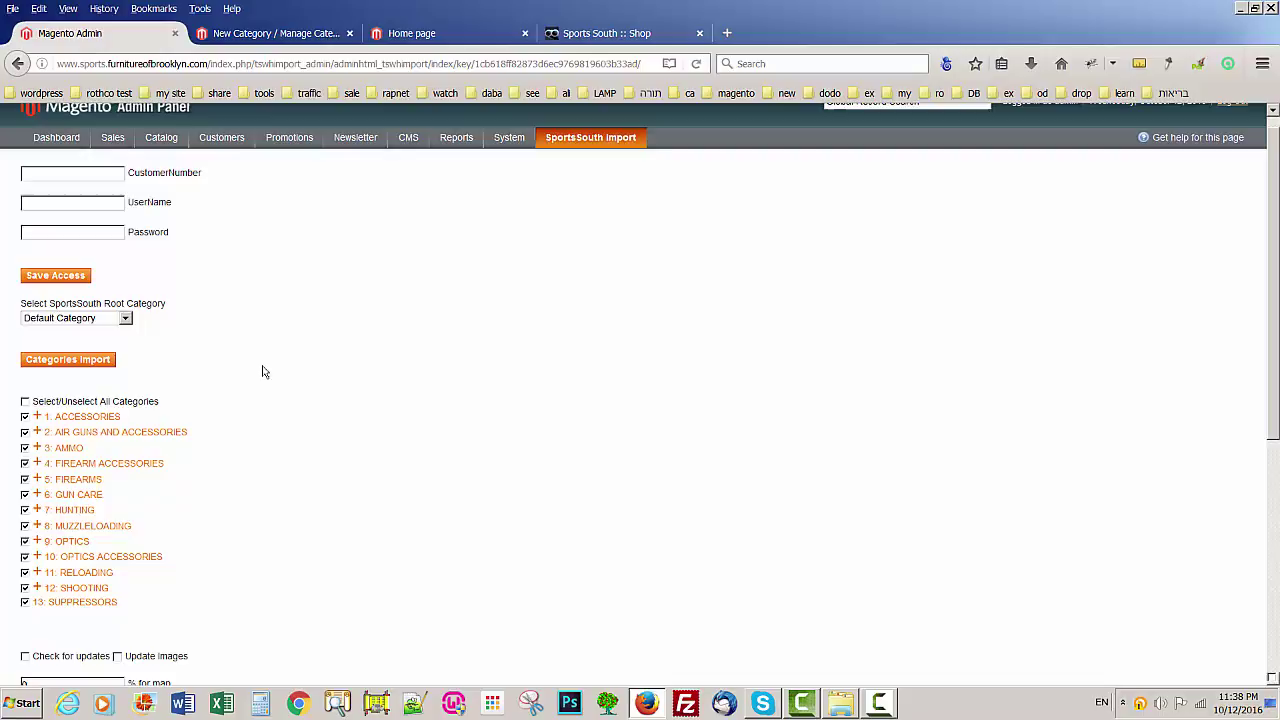
scroll(262, 370, down, 3)
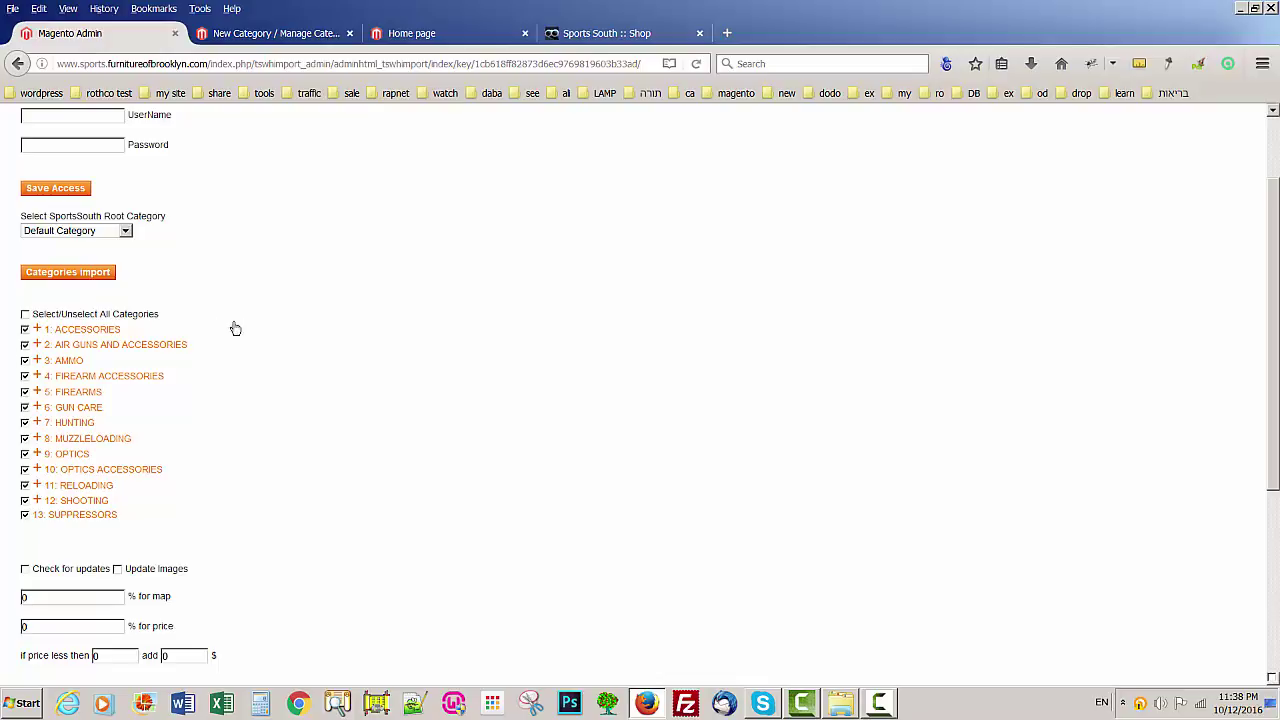
scroll(235, 325, up, 4)
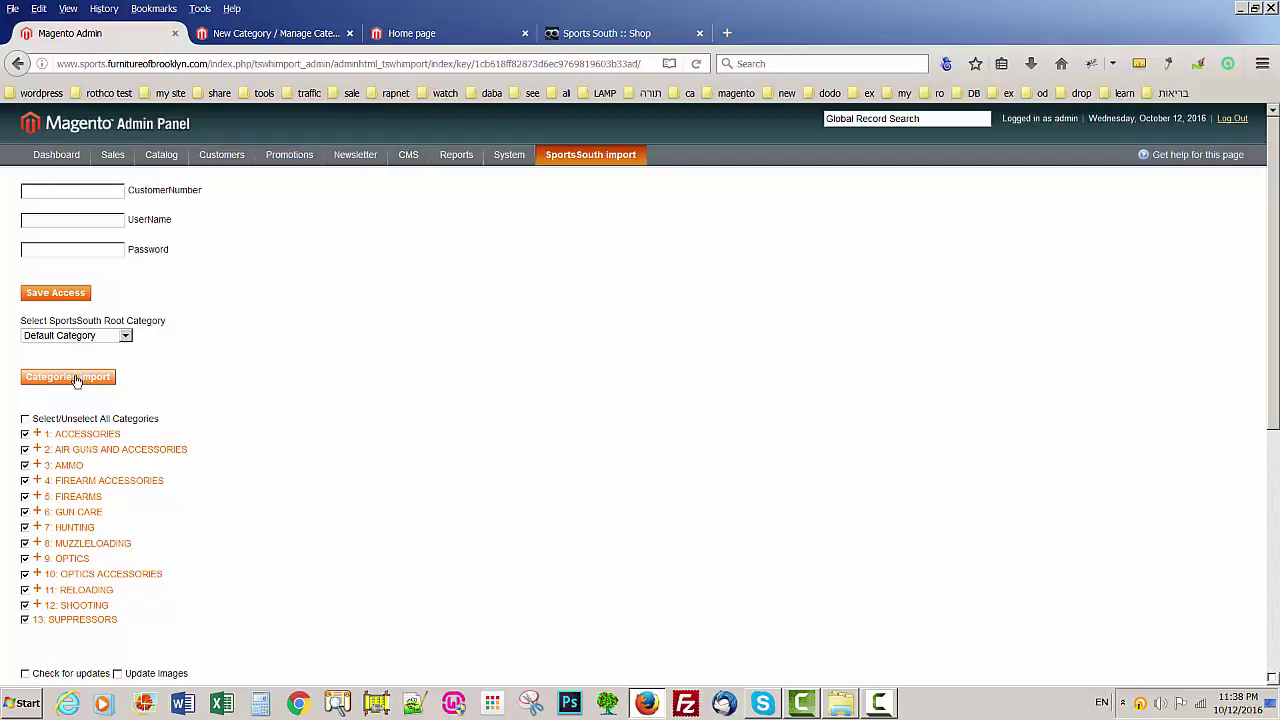
scroll(217, 365, down, 1)
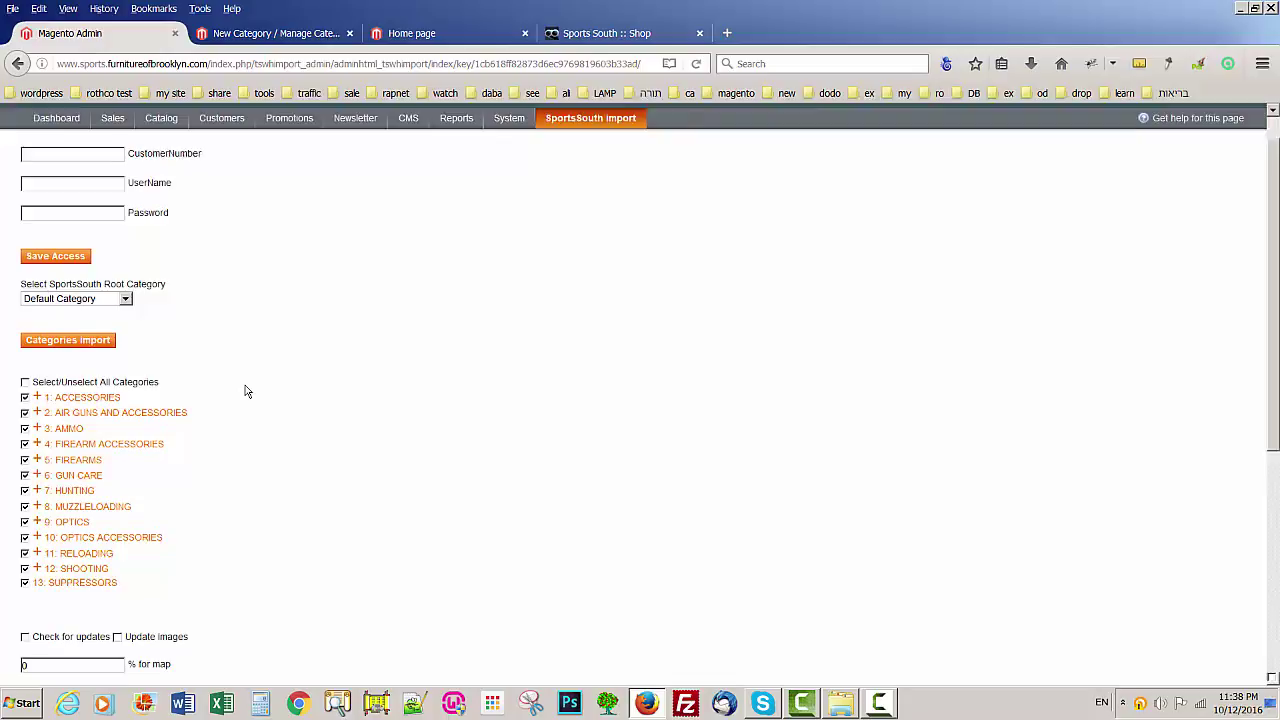
scroll(245, 390, down, 1)
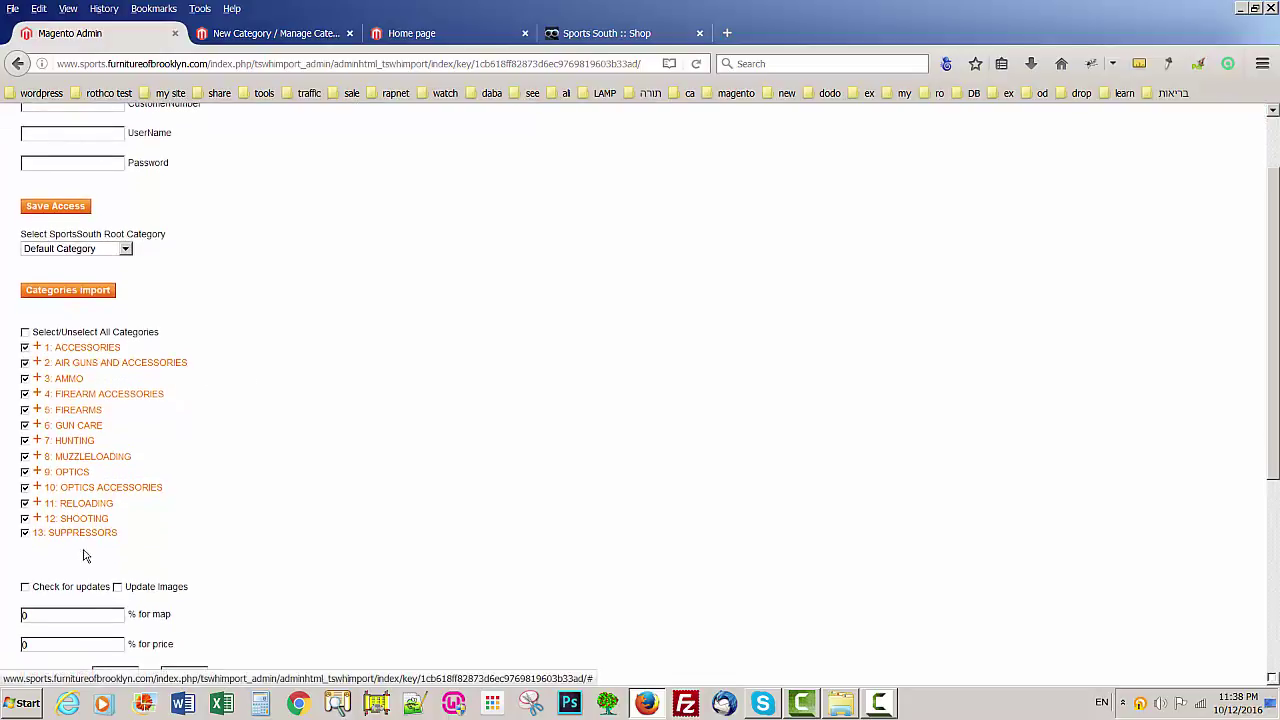
click(37, 347)
scroll(120, 474, down, 5)
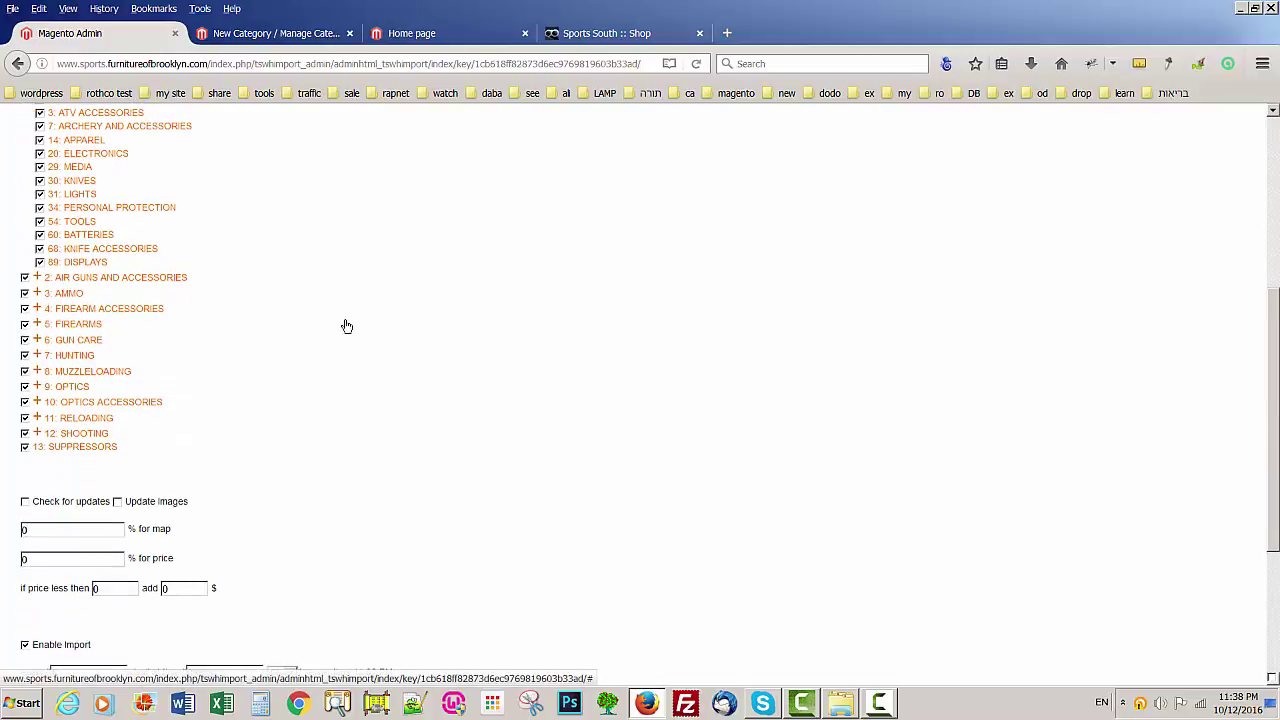
scroll(346, 326, up, 3)
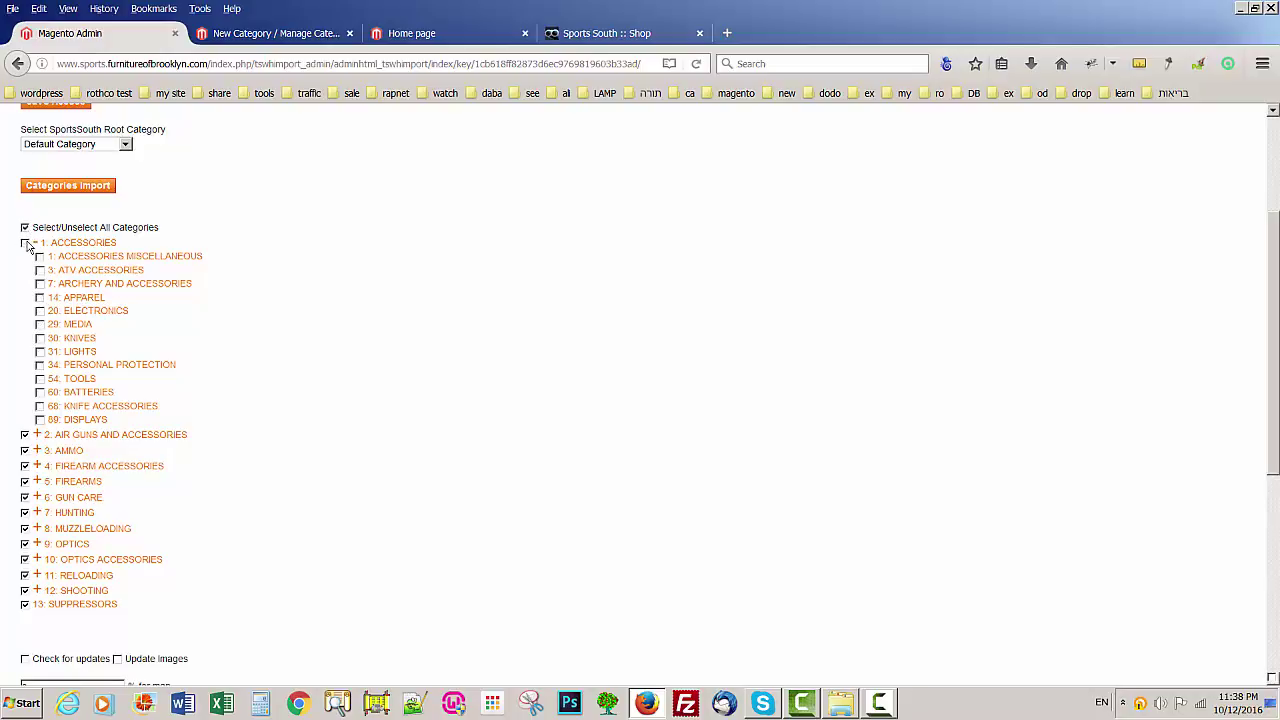
Step: Clear all categories, then tick only 1: ACCESSORIES and 2: AIR GUNS AND ACCESSORIES
click(25, 228)
click(71, 243)
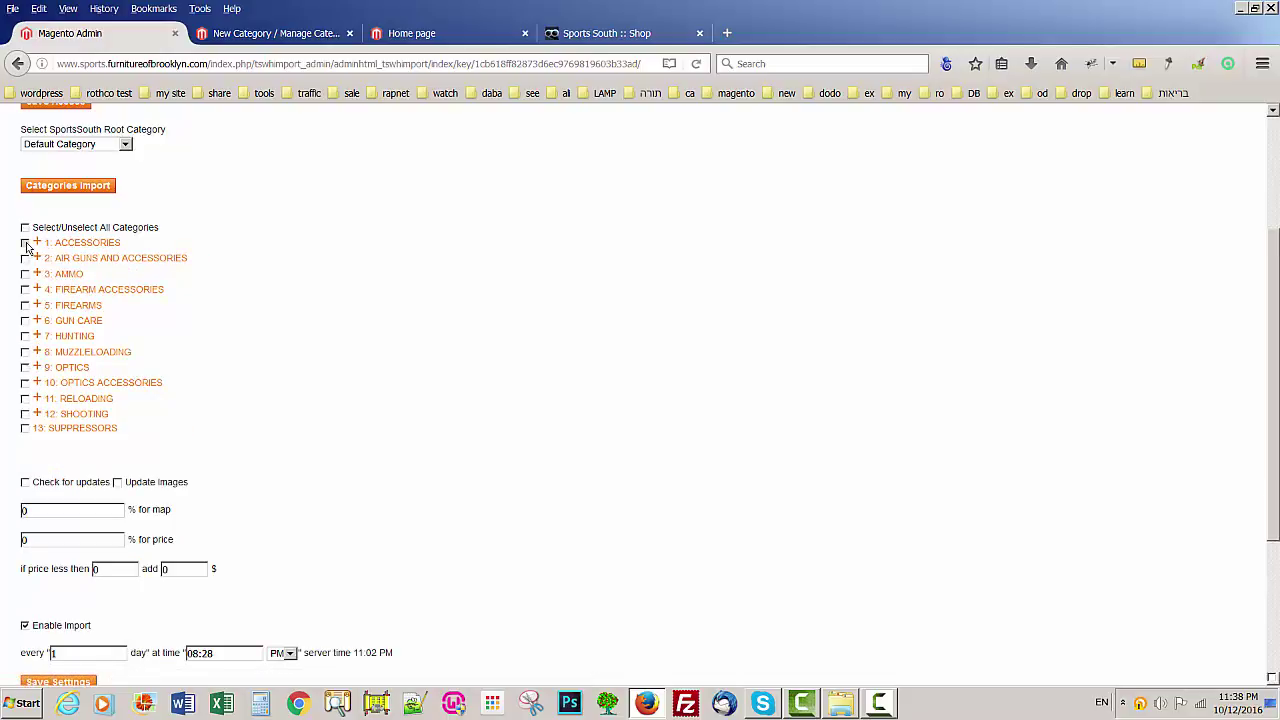
click(25, 243)
click(25, 258)
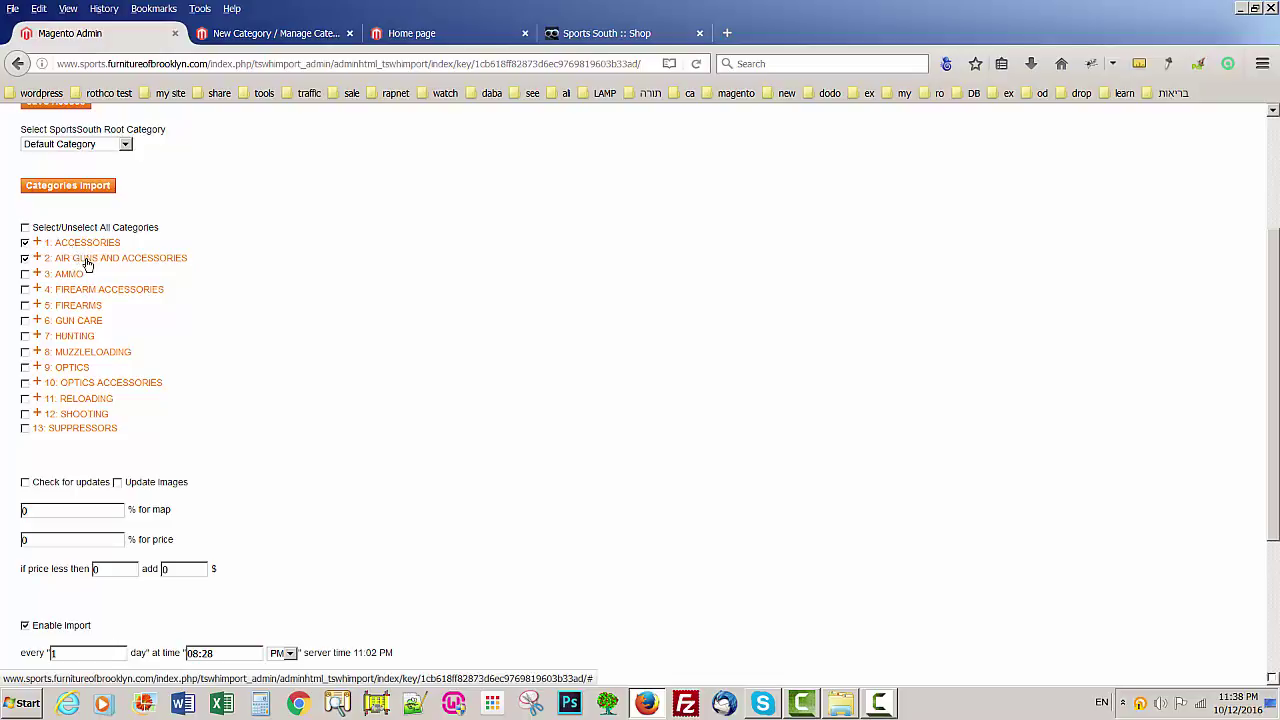
Step: Glance at the storefront home page and New Category page, then return to the SportsSouth import list
click(413, 33)
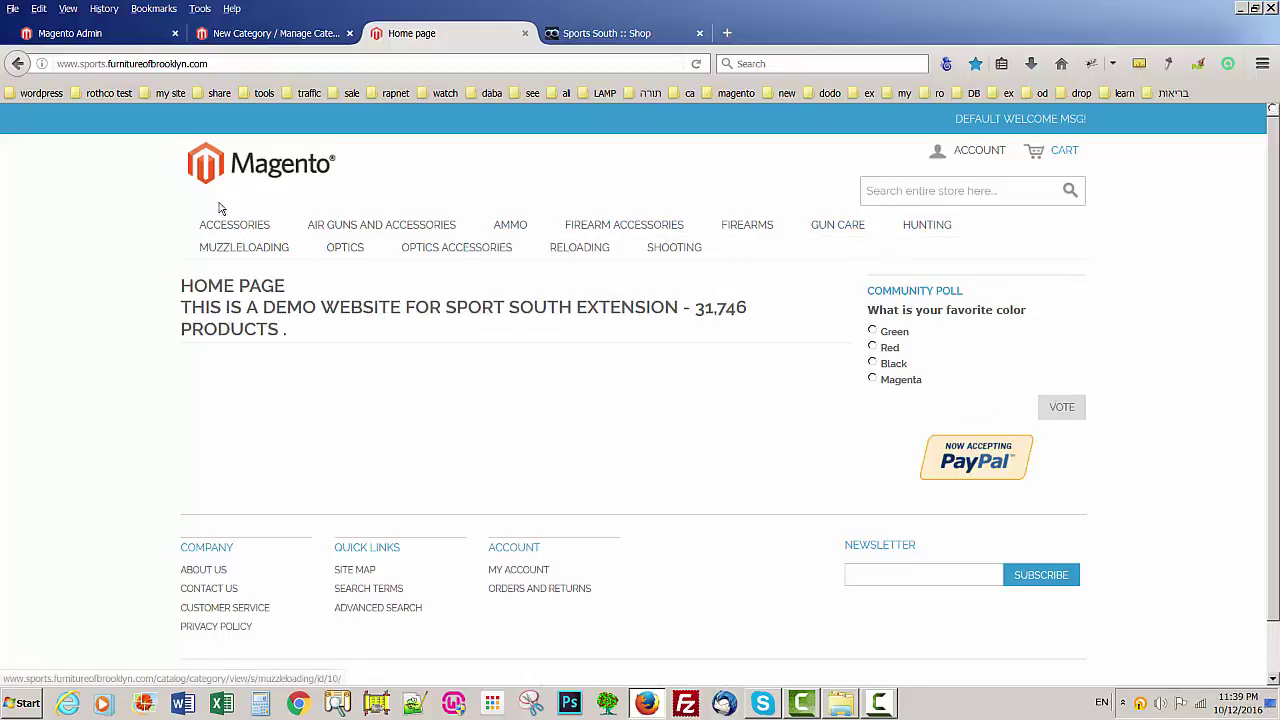
click(232, 33)
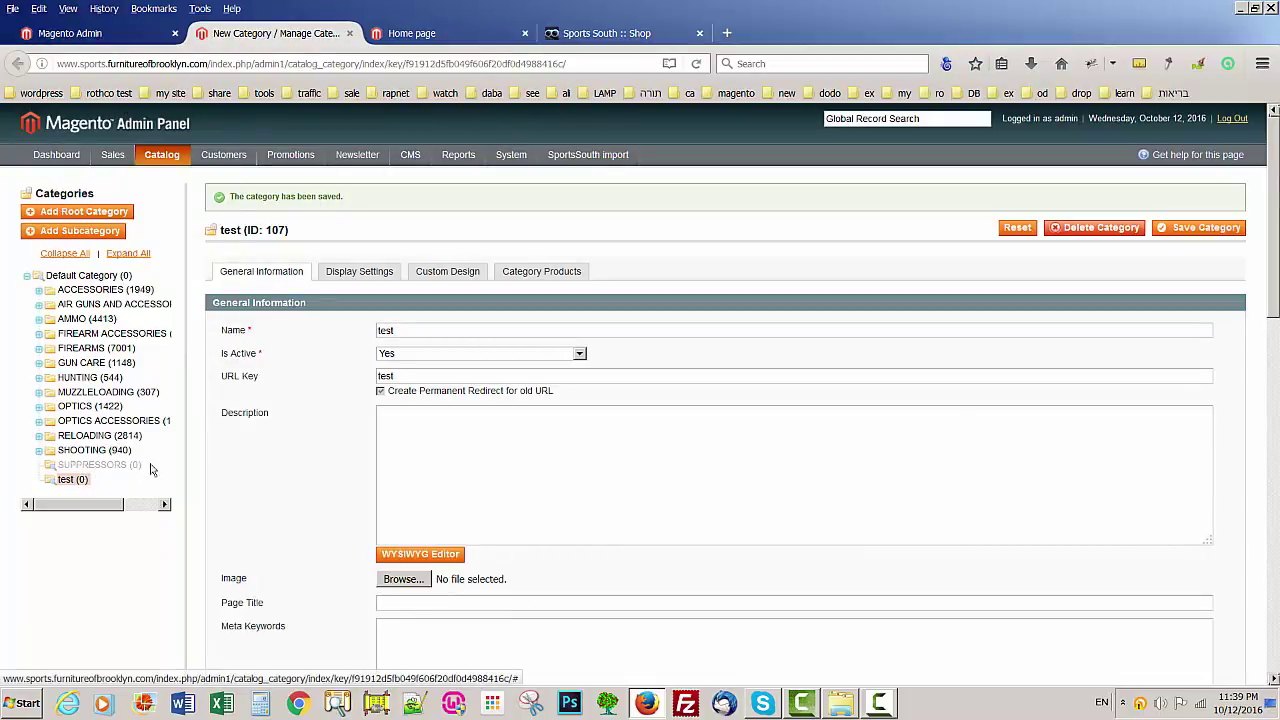
click(108, 38)
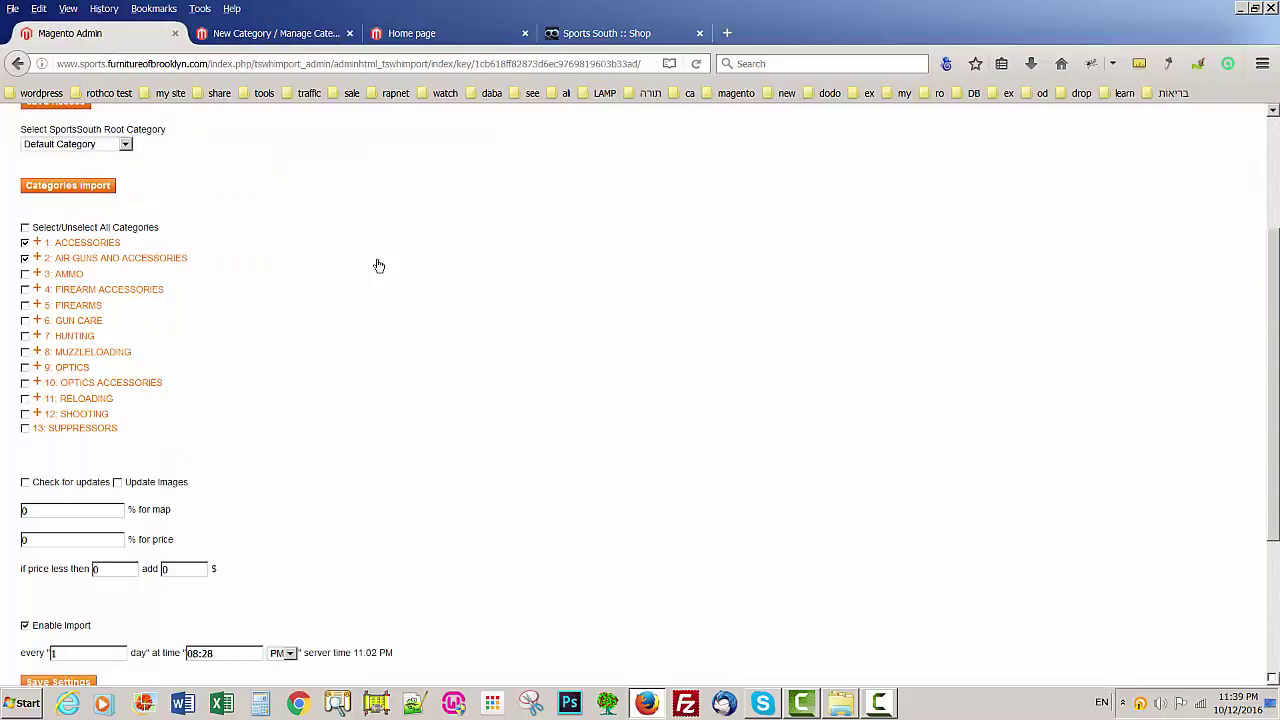
scroll(372, 267, down, 1)
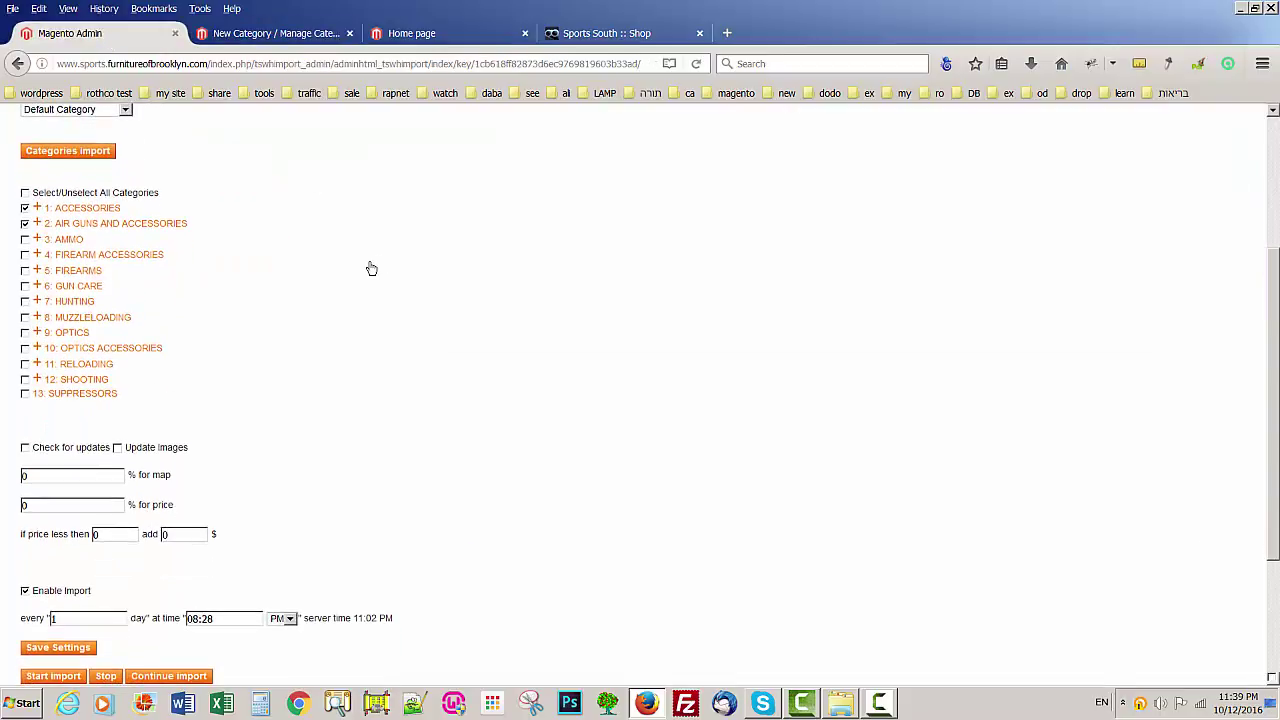
scroll(370, 267, down, 1)
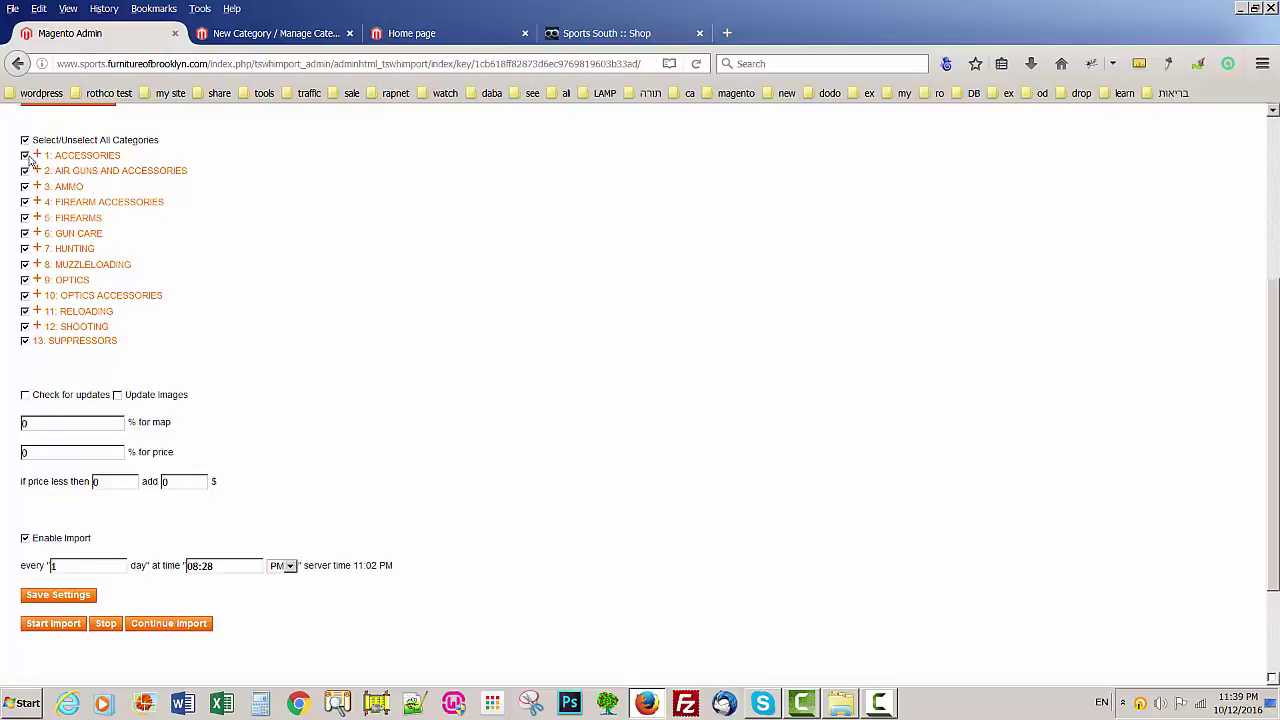
Step: Expand 1: ACCESSORIES and tick 14: APPAREL, 7: ARCHERY AND ACCESSORIES and 3: ATV ACCESSORIES
click(36, 156)
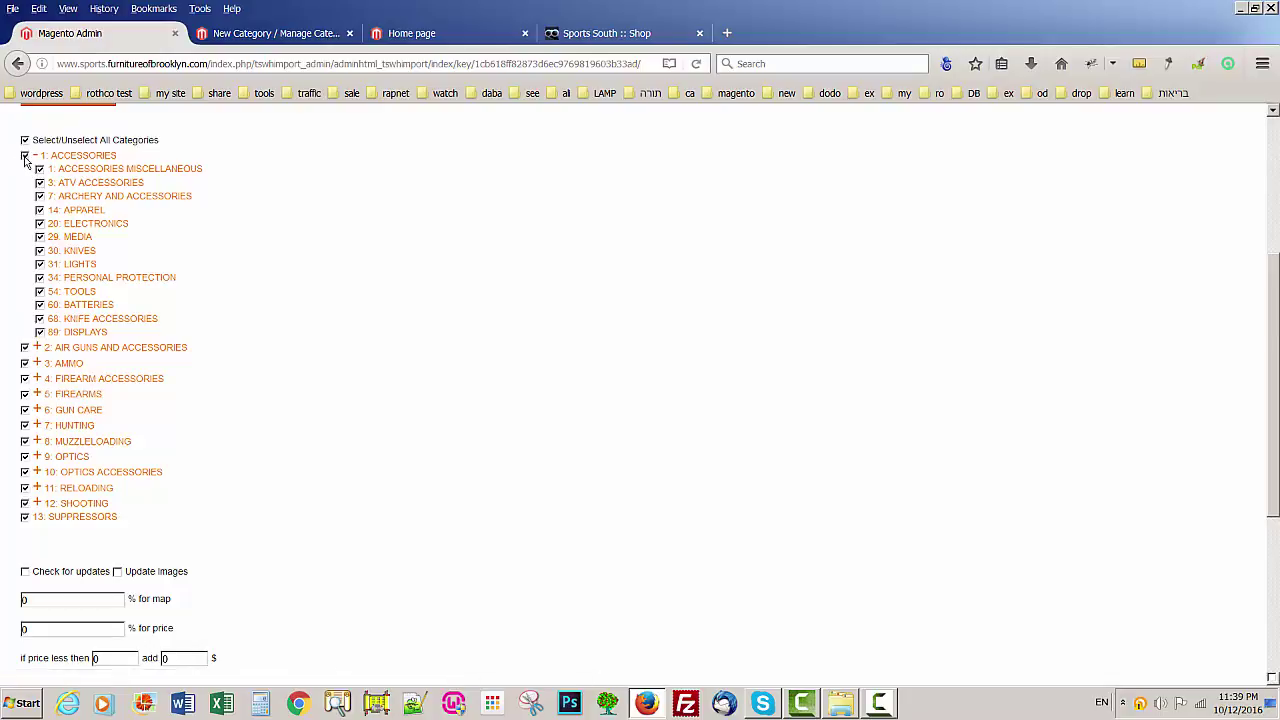
click(40, 211)
click(40, 197)
click(40, 183)
scroll(203, 263, down, 5)
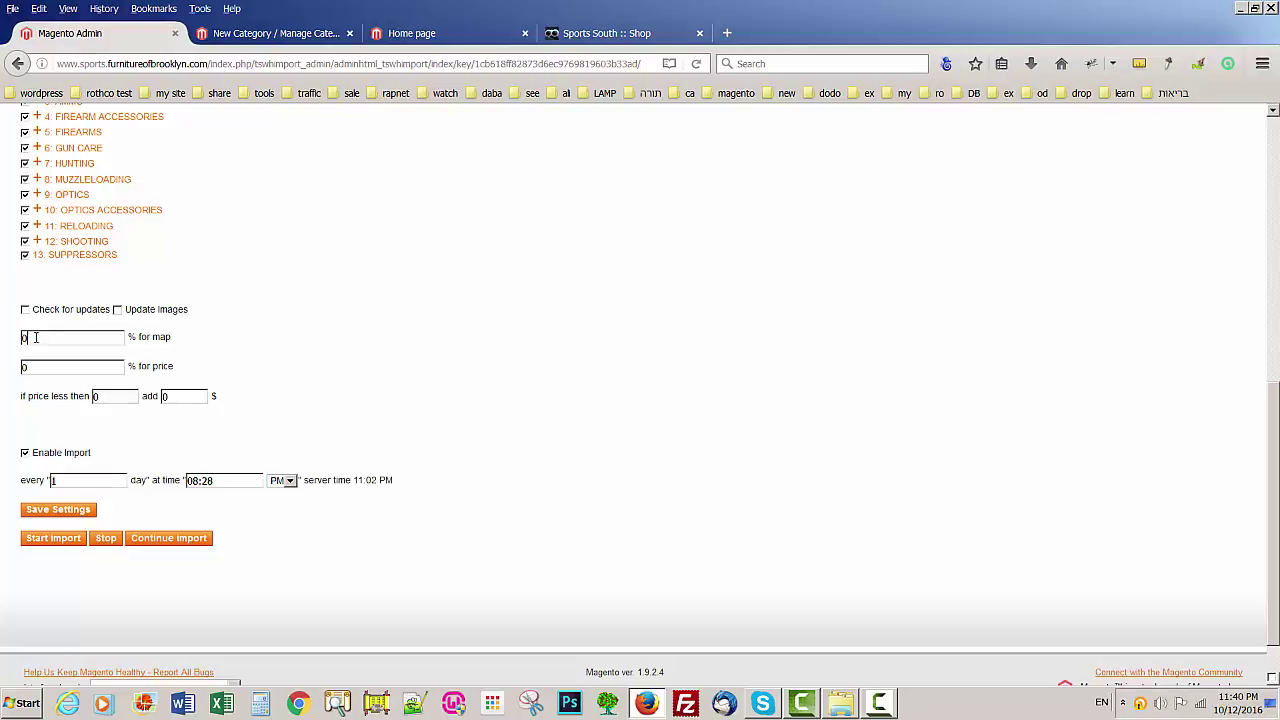
drag(35, 337, 15, 343)
scroll(208, 354, down, 1)
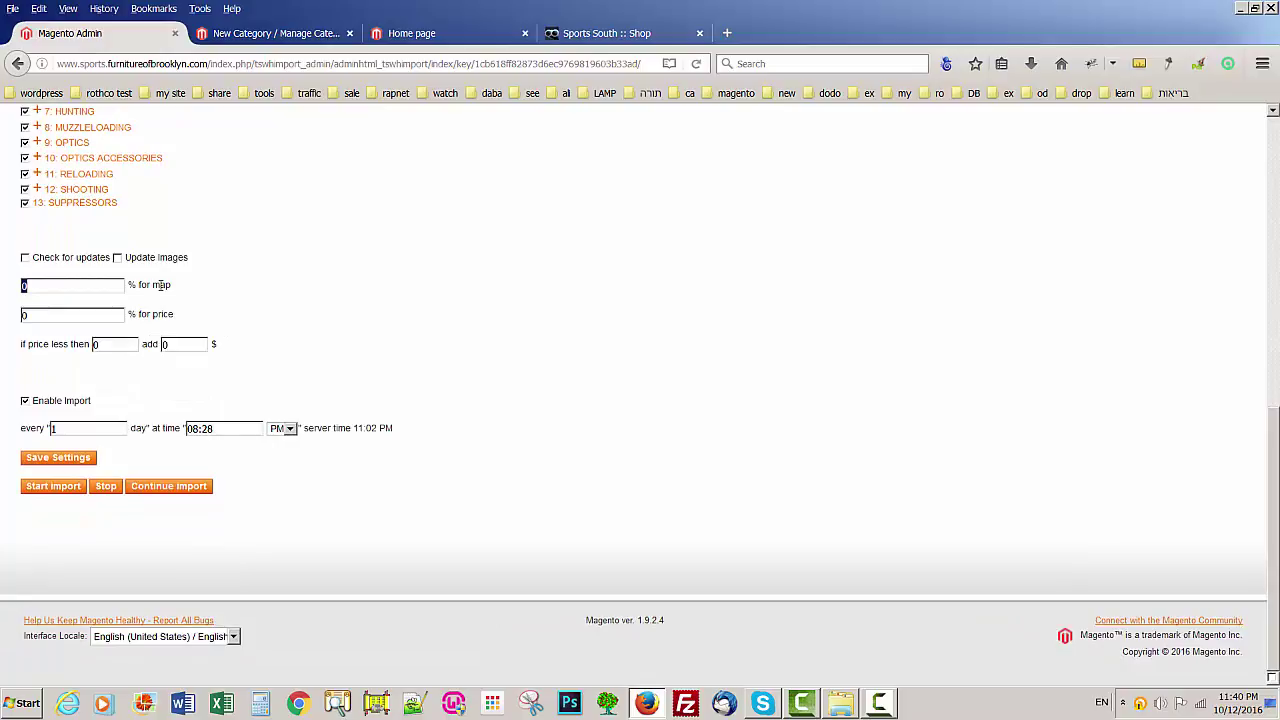
key(Tab)
scroll(186, 346, down, 1)
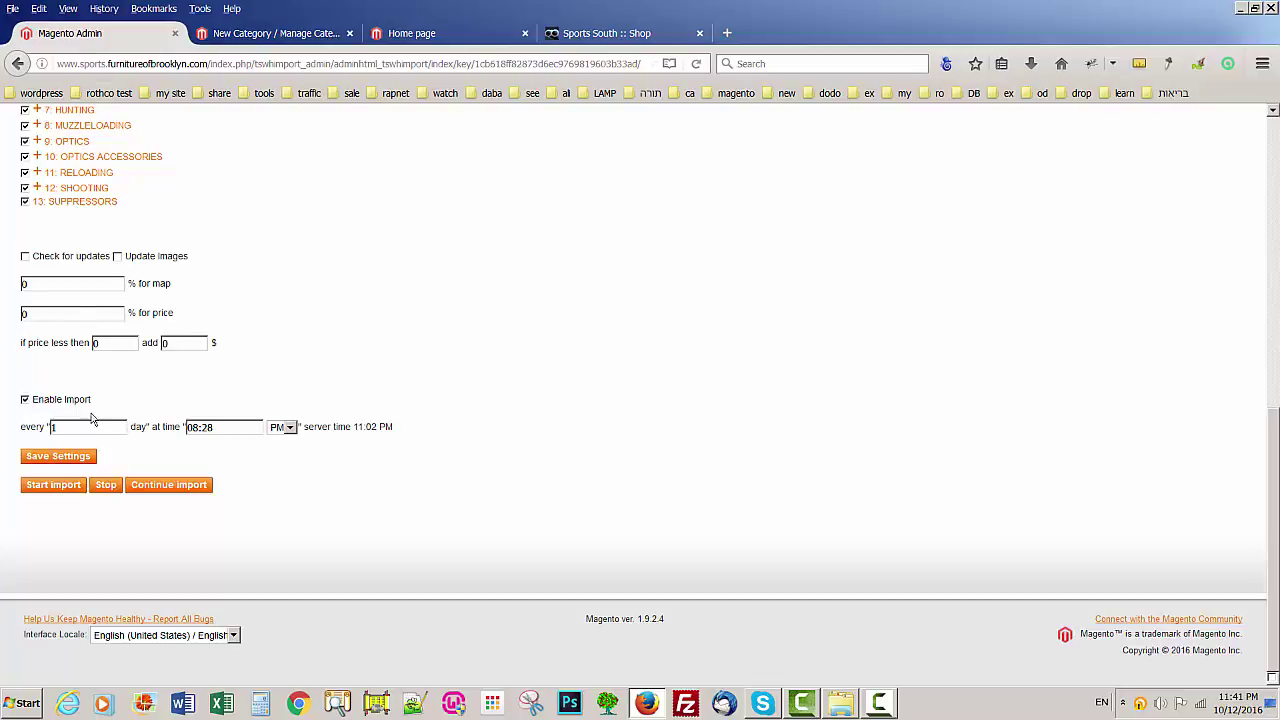
Step: Scroll down to the scheduled import option and toggle it off and back on
scroll(248, 350, up, 10)
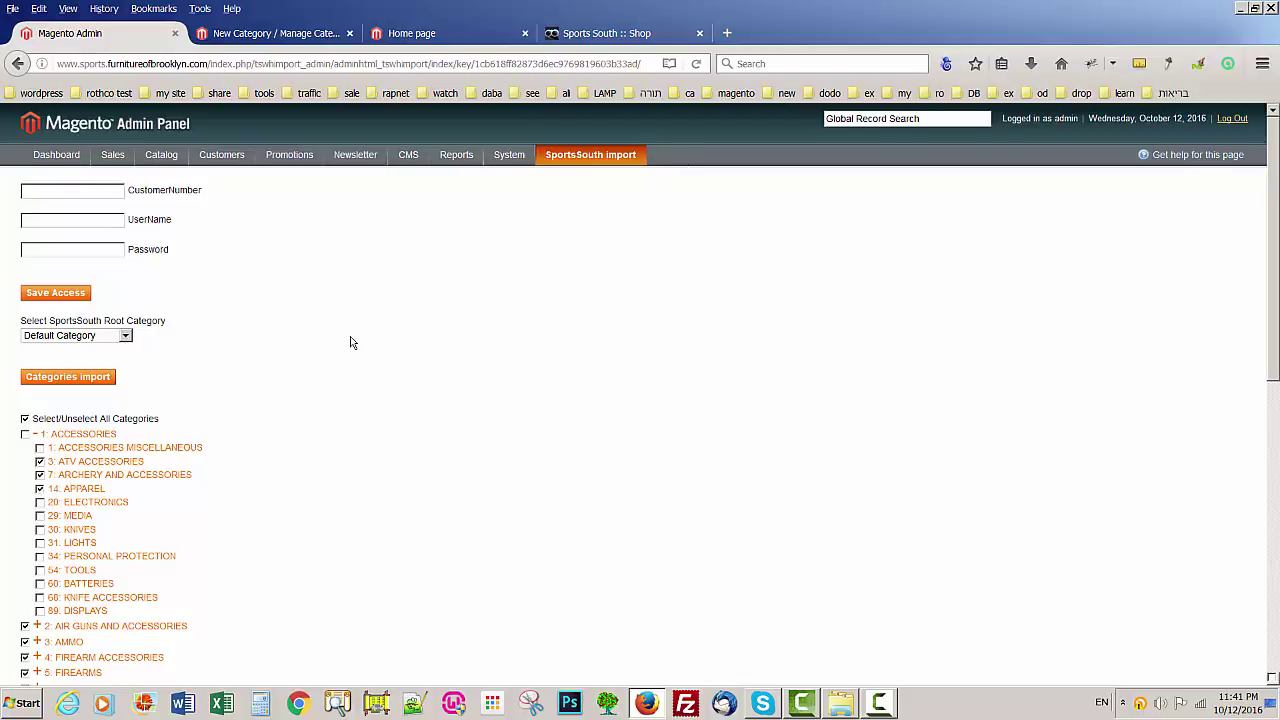
scroll(348, 338, down, 1)
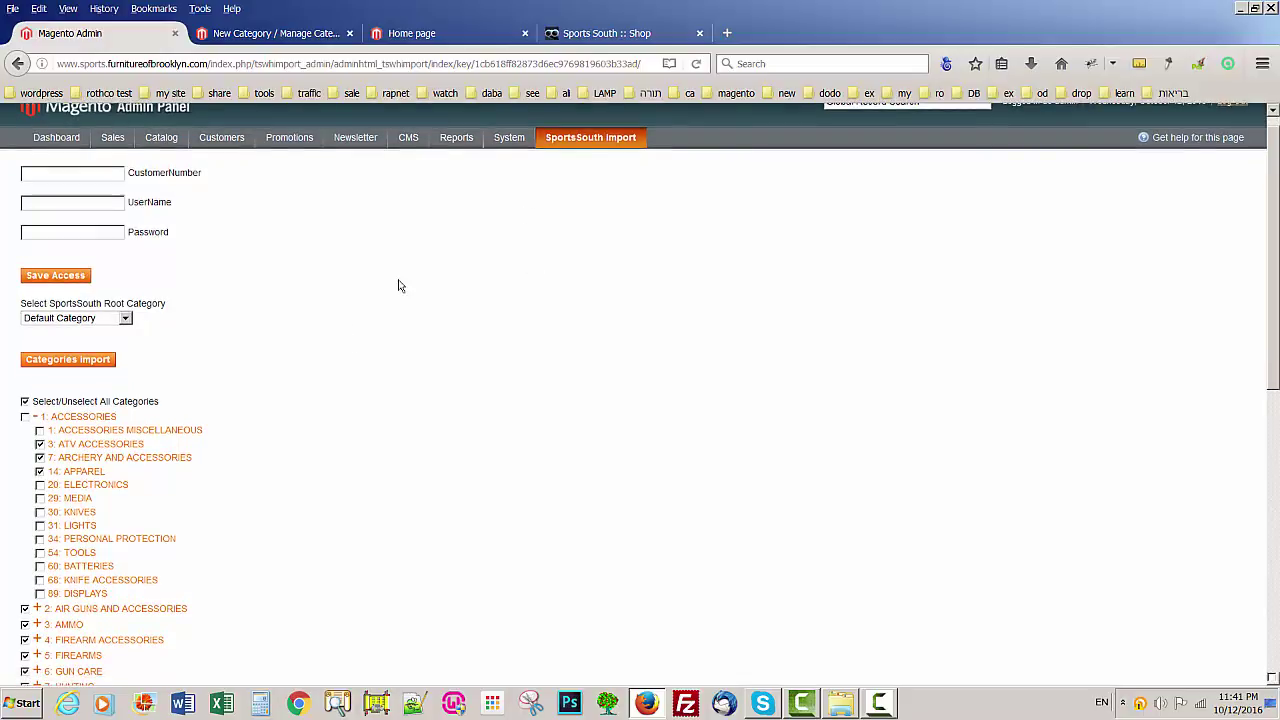
scroll(359, 330, down, 1)
scroll(330, 334, down, 10)
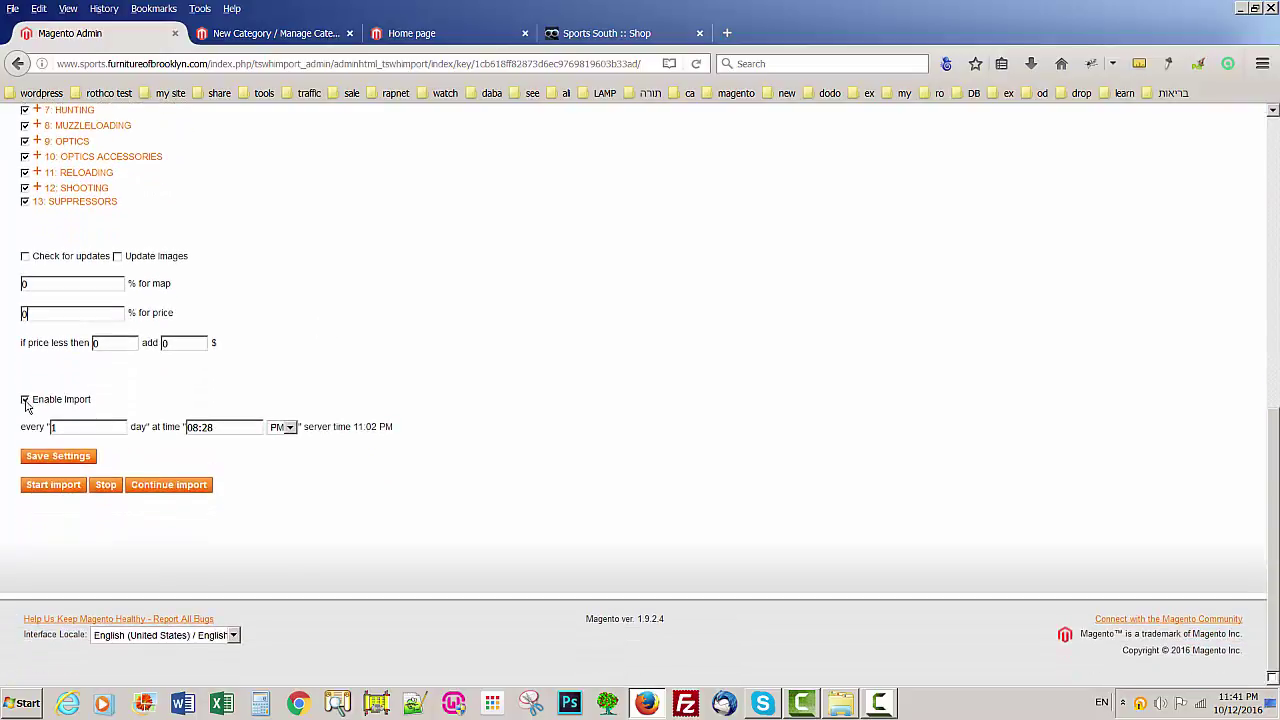
click(25, 401)
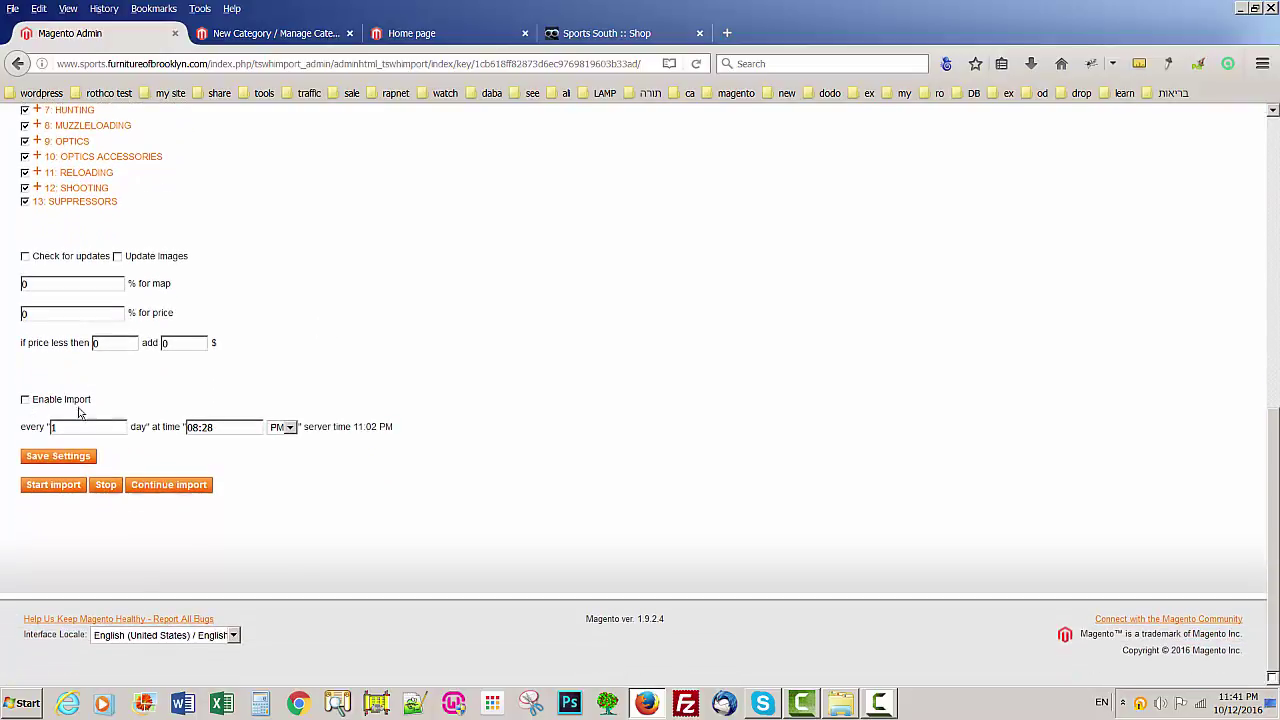
click(25, 401)
Step: Save the SportsSouth import settings and start importing the selected products
scroll(90, 305, up, 3)
scroll(116, 312, up, 3)
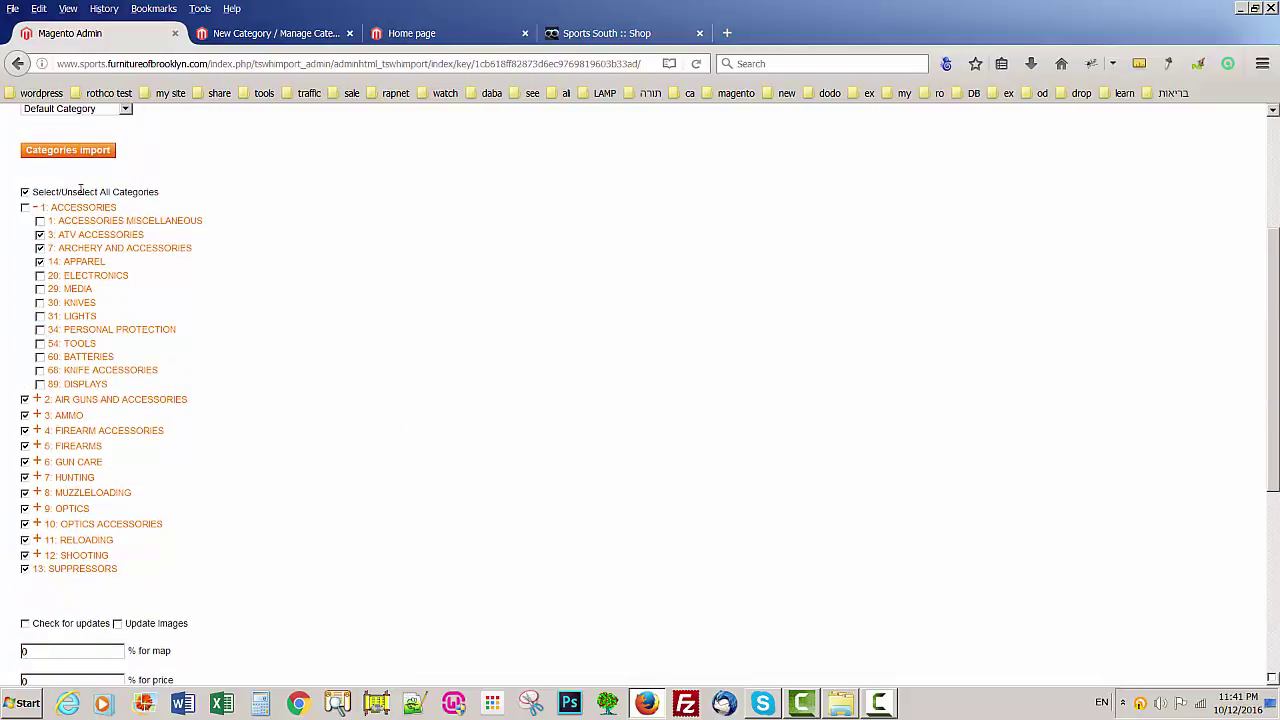
scroll(165, 393, down, 10)
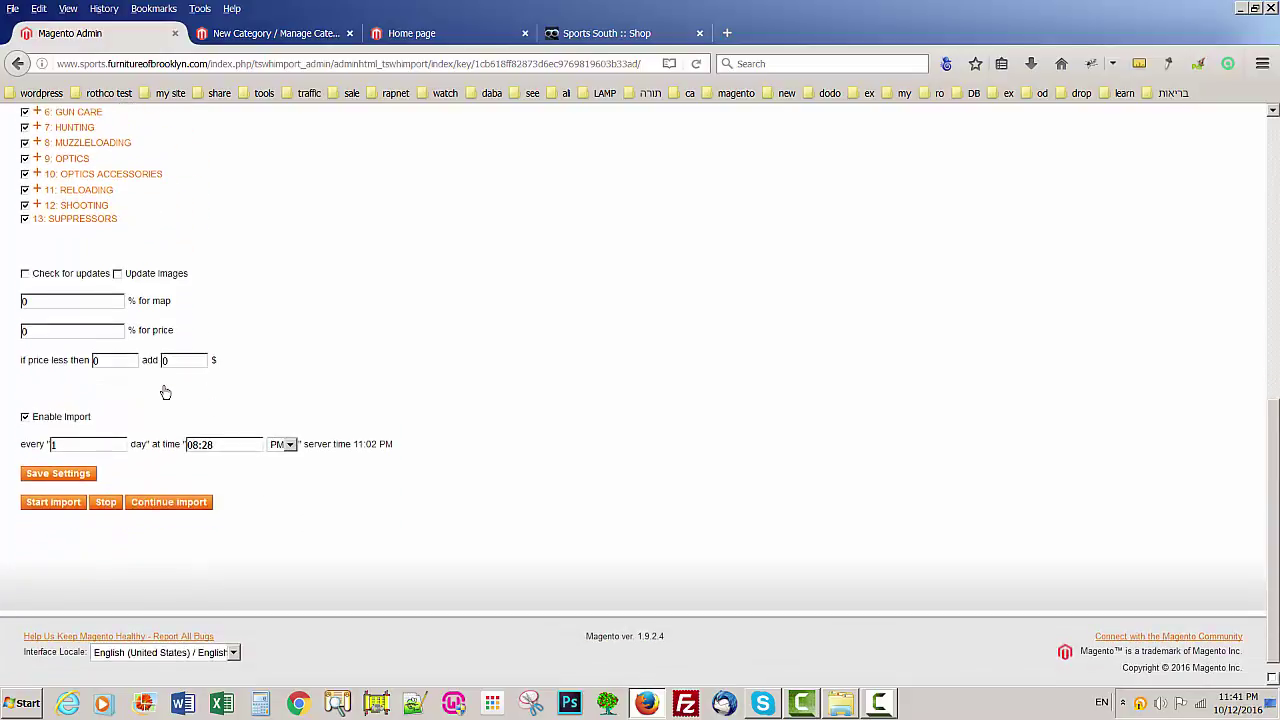
click(40, 456)
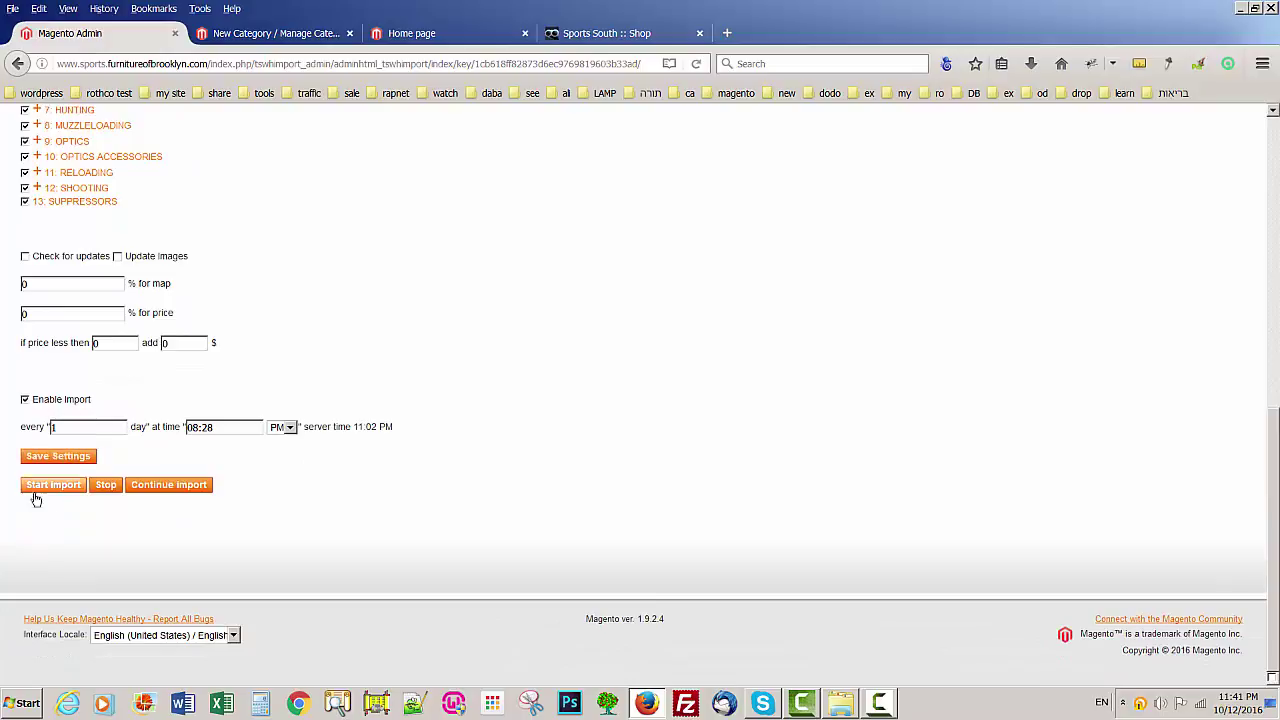
click(49, 488)
scroll(217, 410, up, 5)
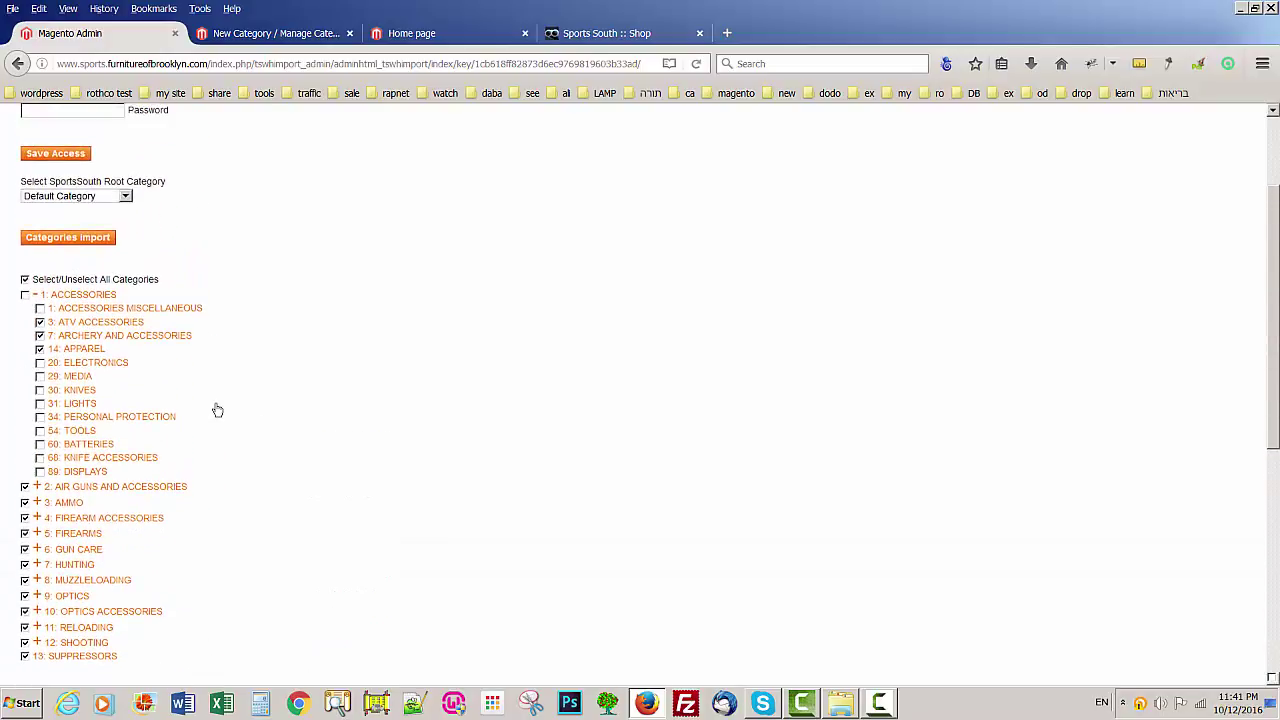
scroll(236, 357, up, 3)
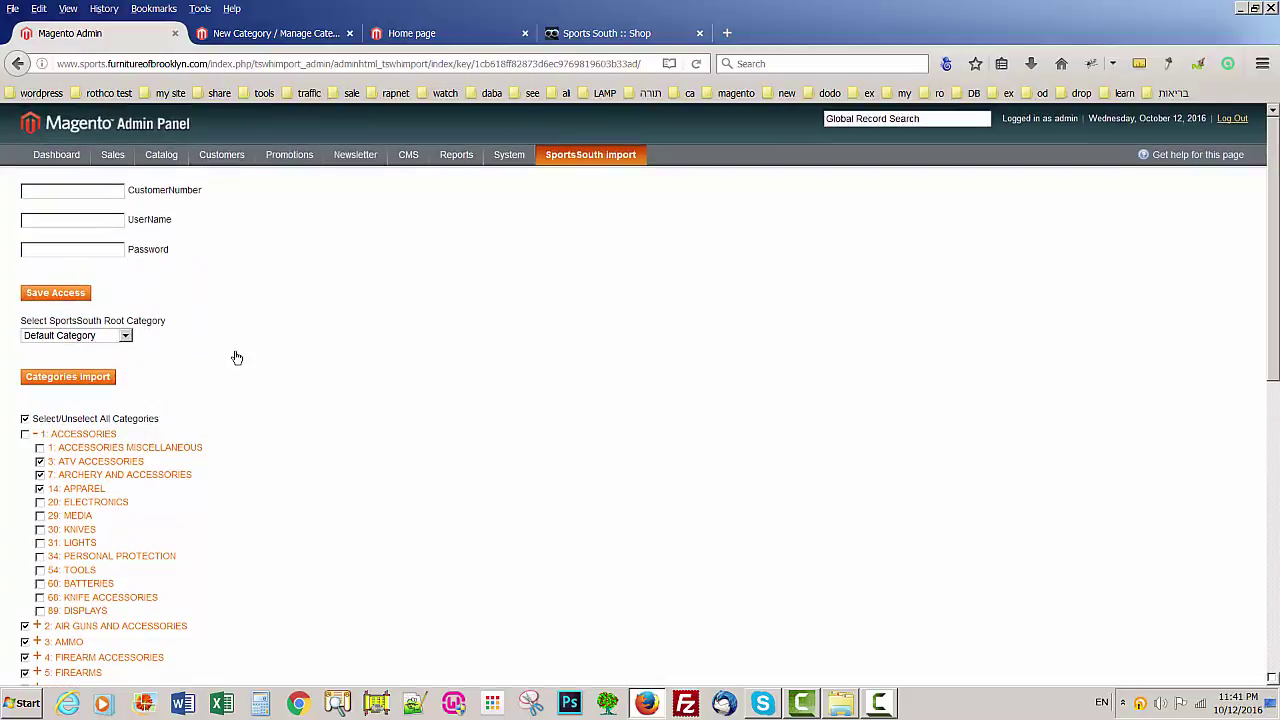
Step: Confirm Manage Products shows 31746 records, then view the storefront home page
click(250, 36)
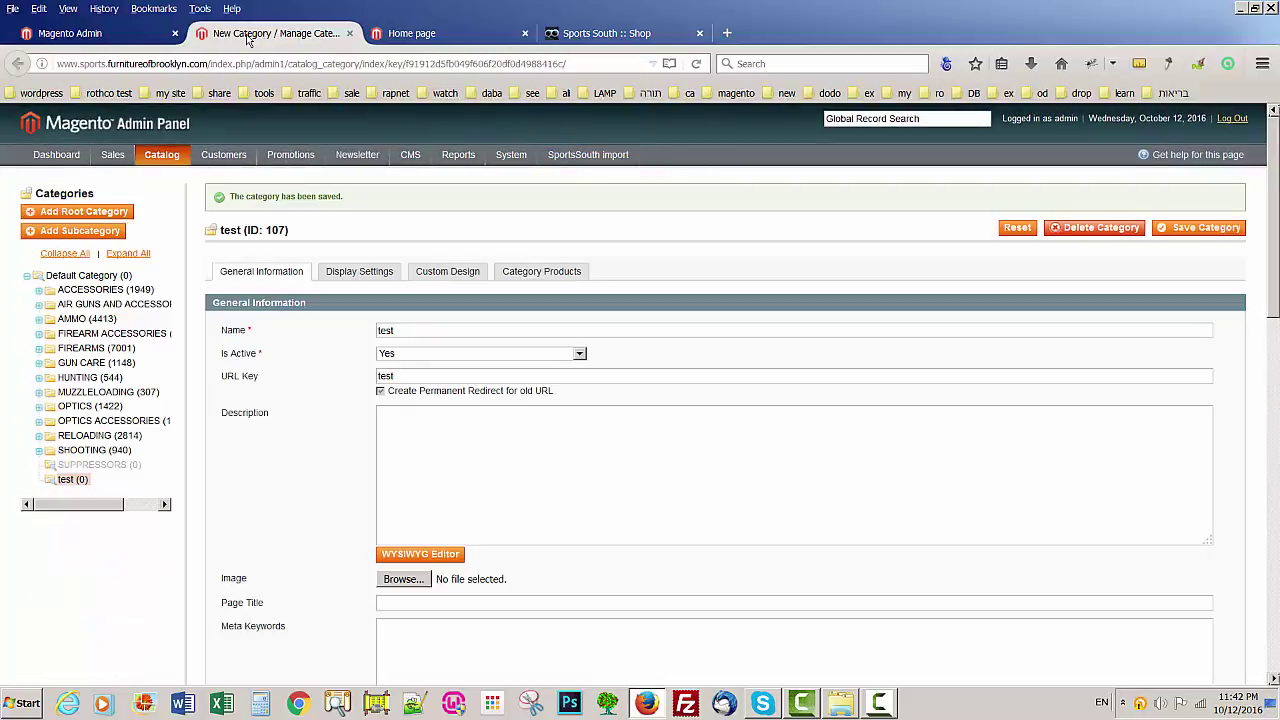
mouse_move(150, 163)
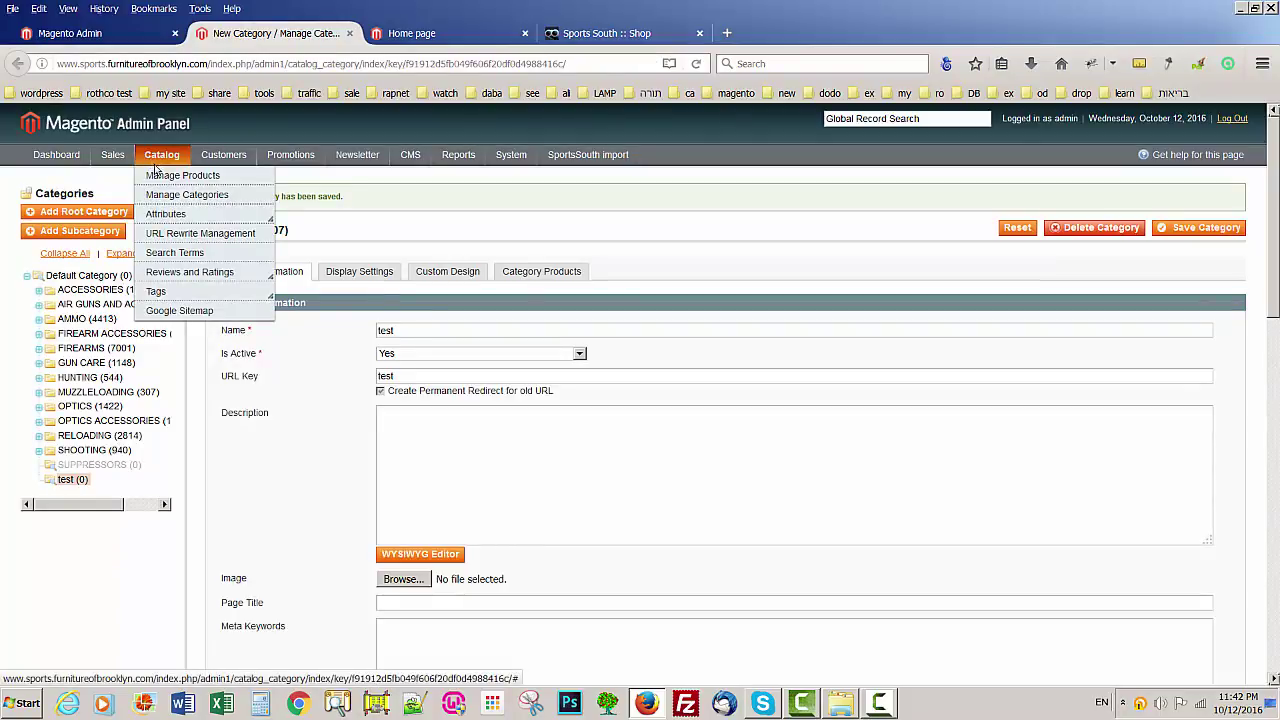
click(166, 179)
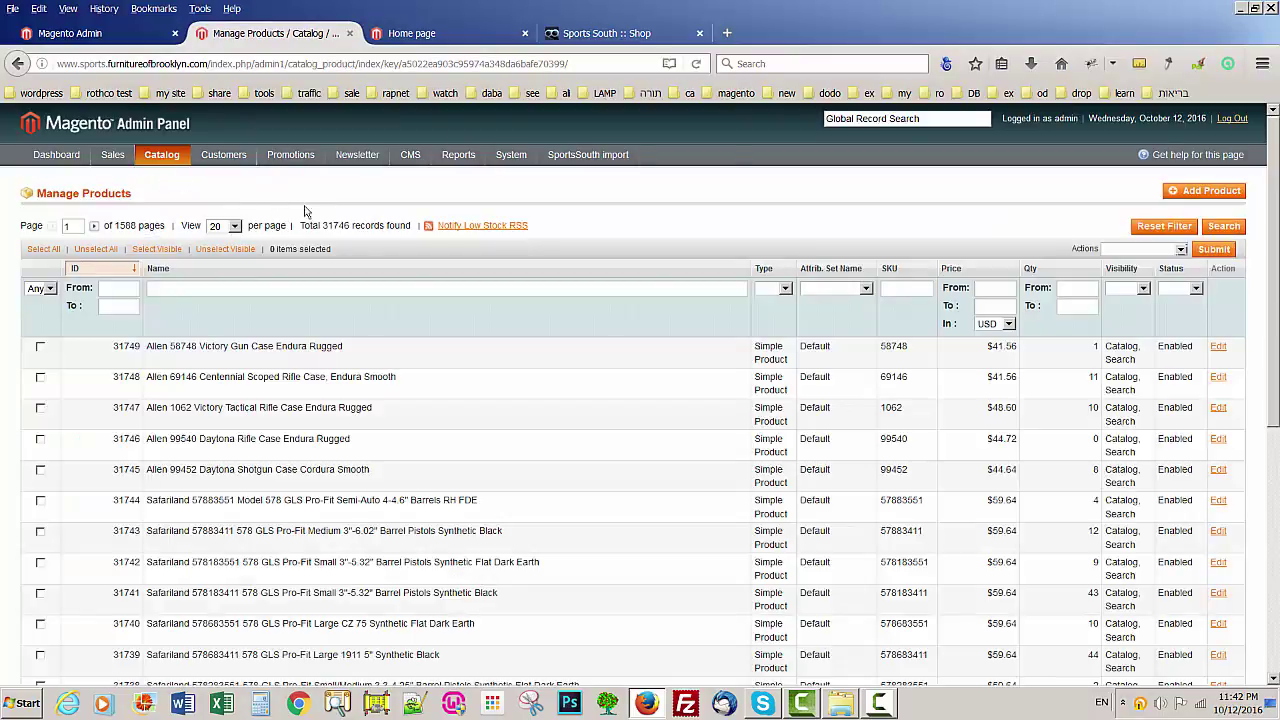
drag(323, 225, 357, 228)
click(354, 219)
click(428, 31)
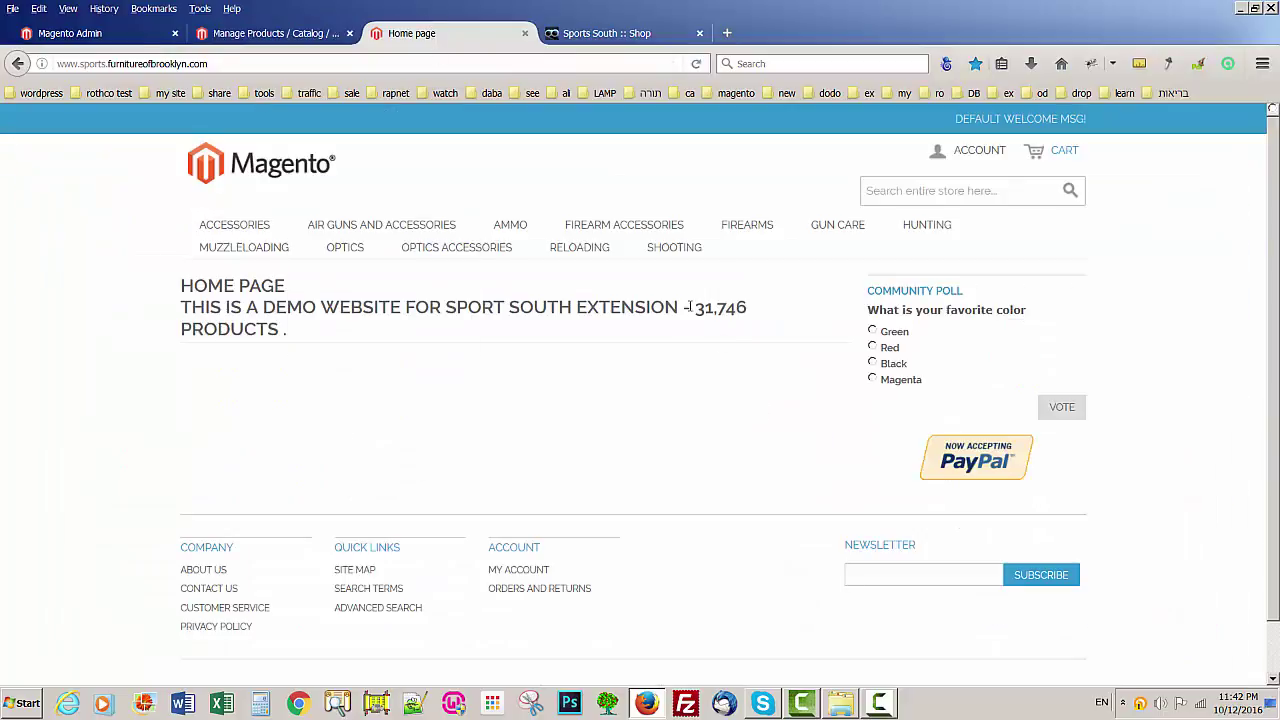
Step: Browse the storefront's Firearms > Pistols category listing the 931 imported pistols
mouse_move(735, 224)
click(728, 274)
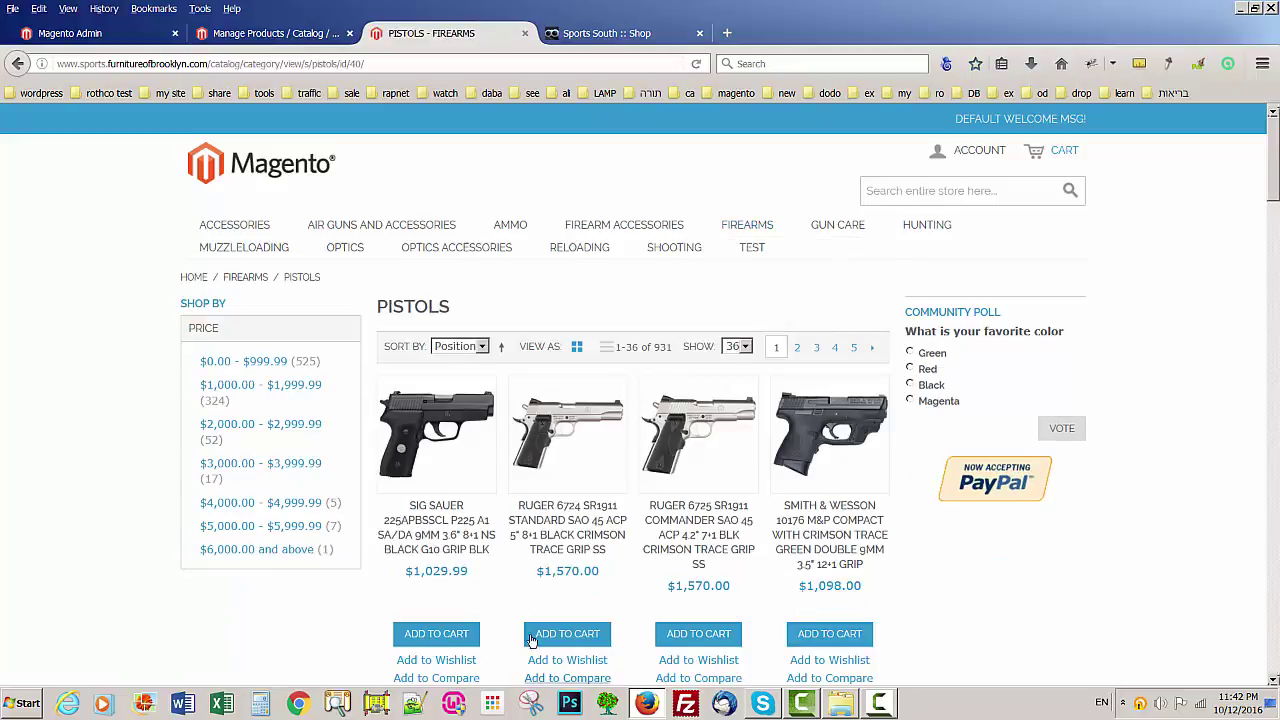
scroll(57, 482, down, 2)
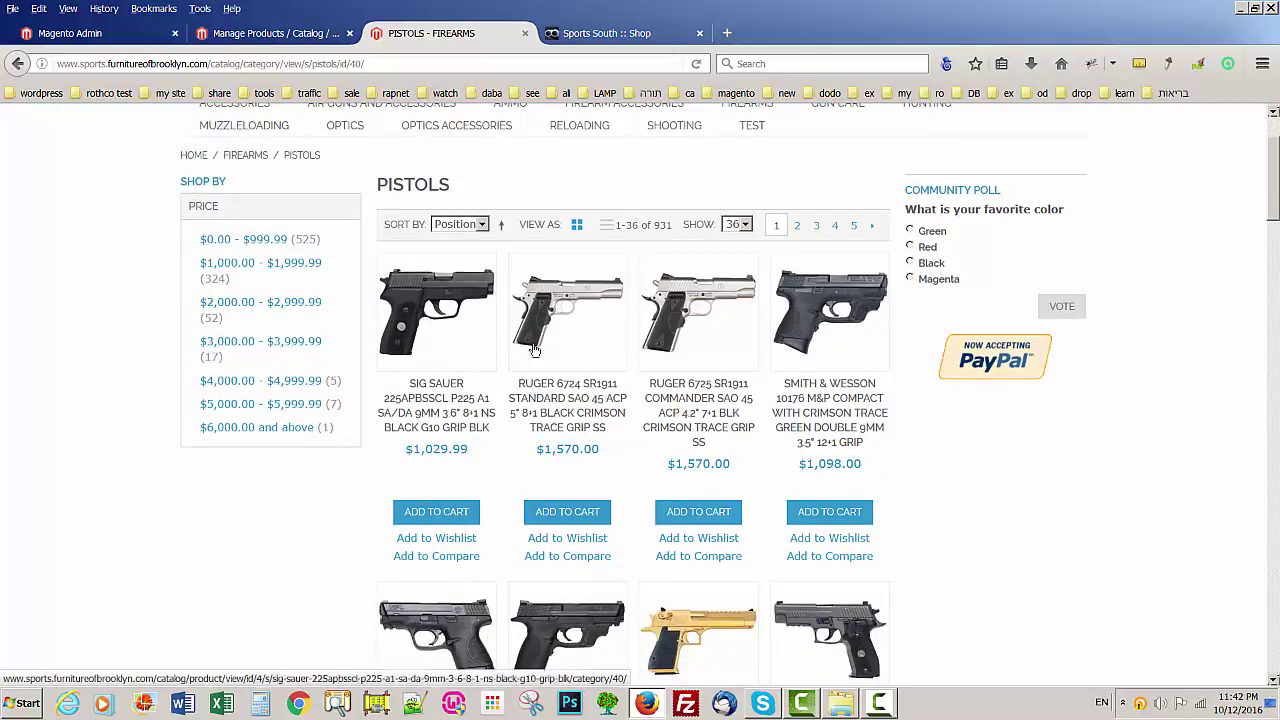
scroll(486, 271, up, 2)
Step: View all Air Guns and Accessories, showing 252 products in three subcategories
mouse_move(340, 250)
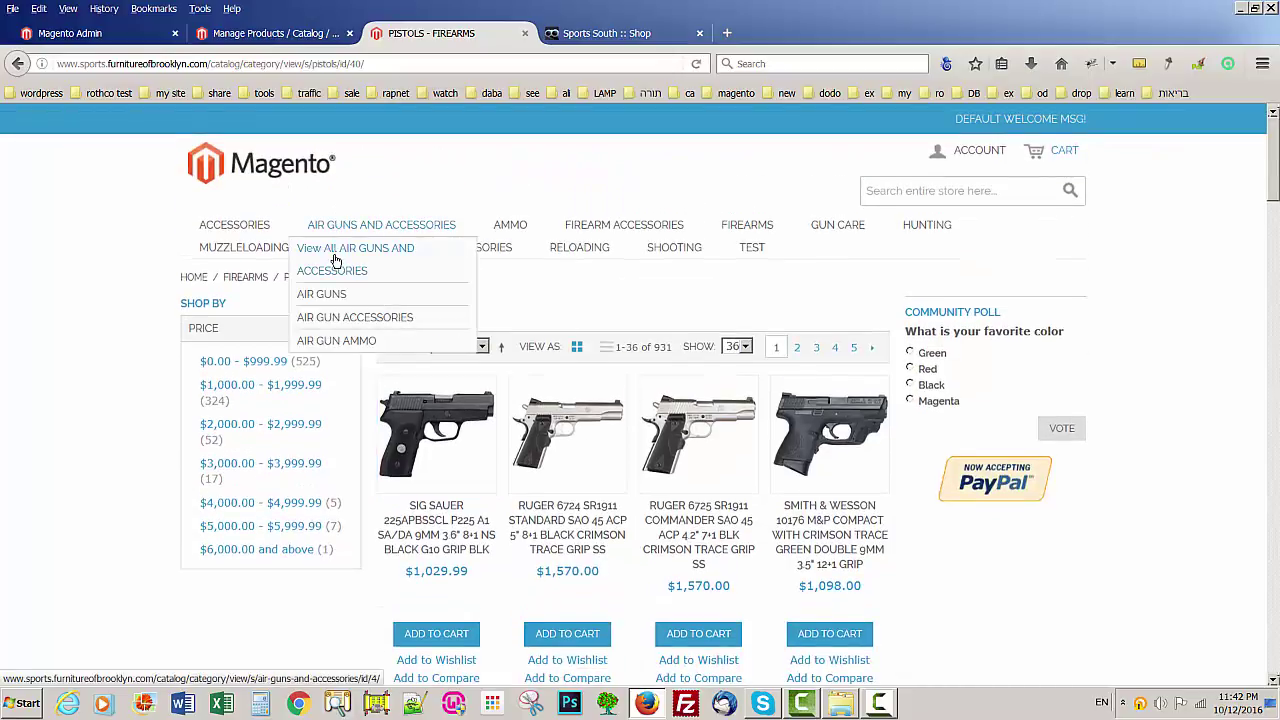
click(333, 252)
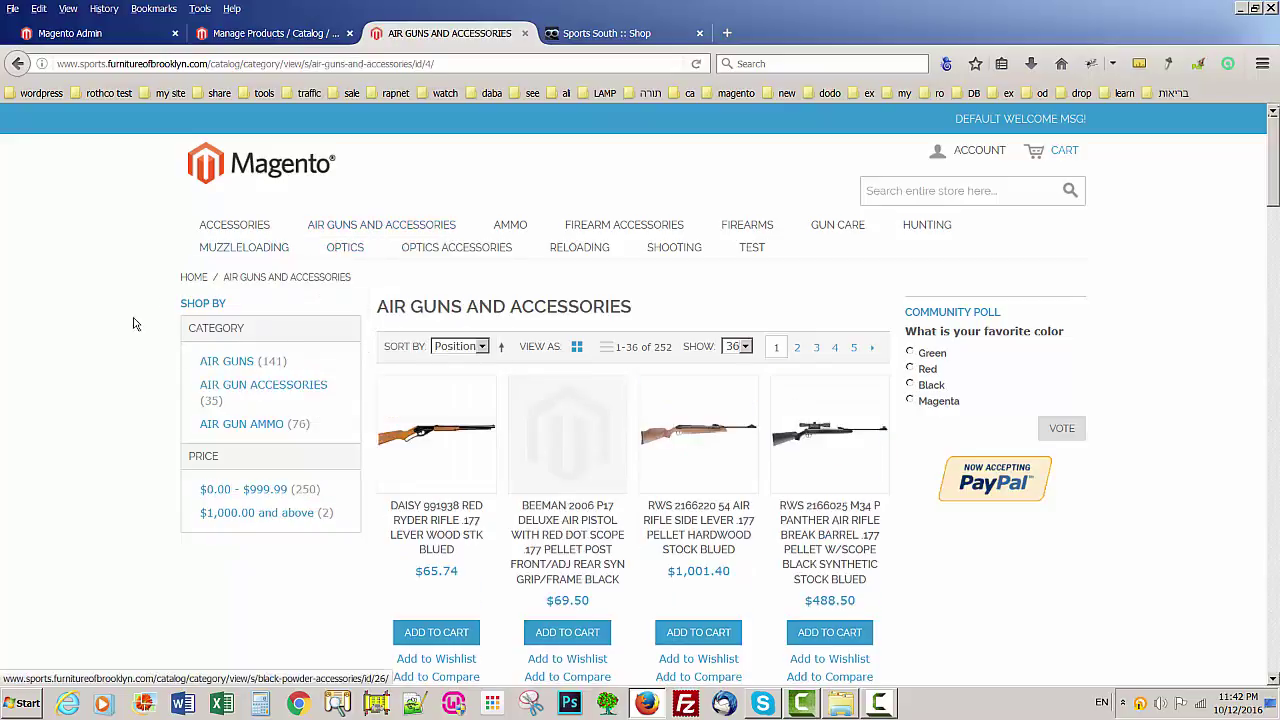
scroll(85, 436, down, 3)
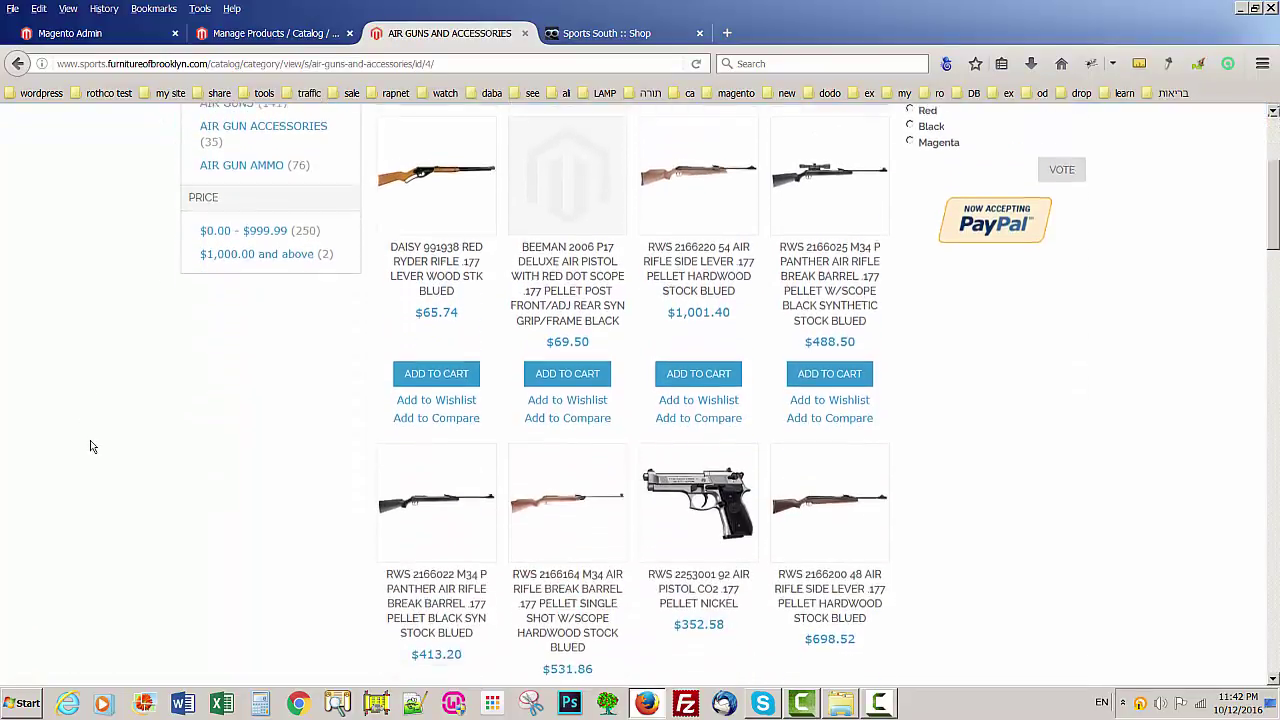
scroll(90, 440, up, 3)
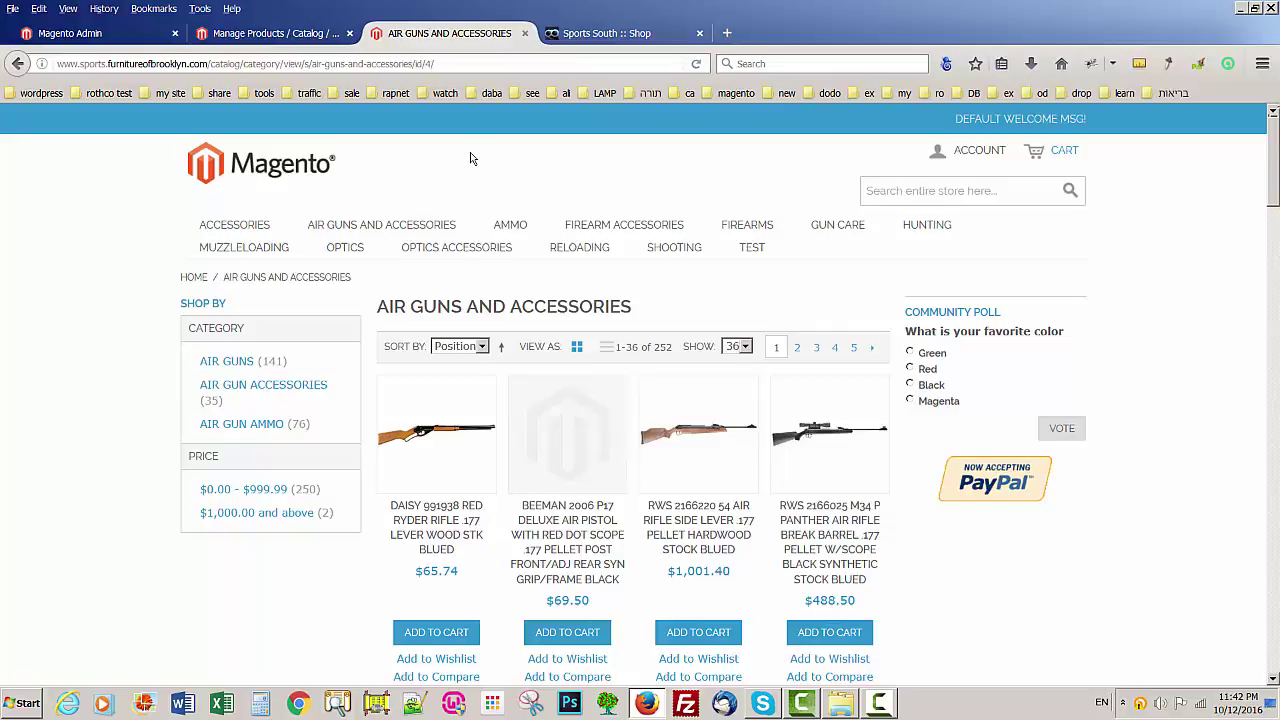
Step: Return to the admin SportsSouth import settings and review the daily 08:28 PM import schedule
click(280, 40)
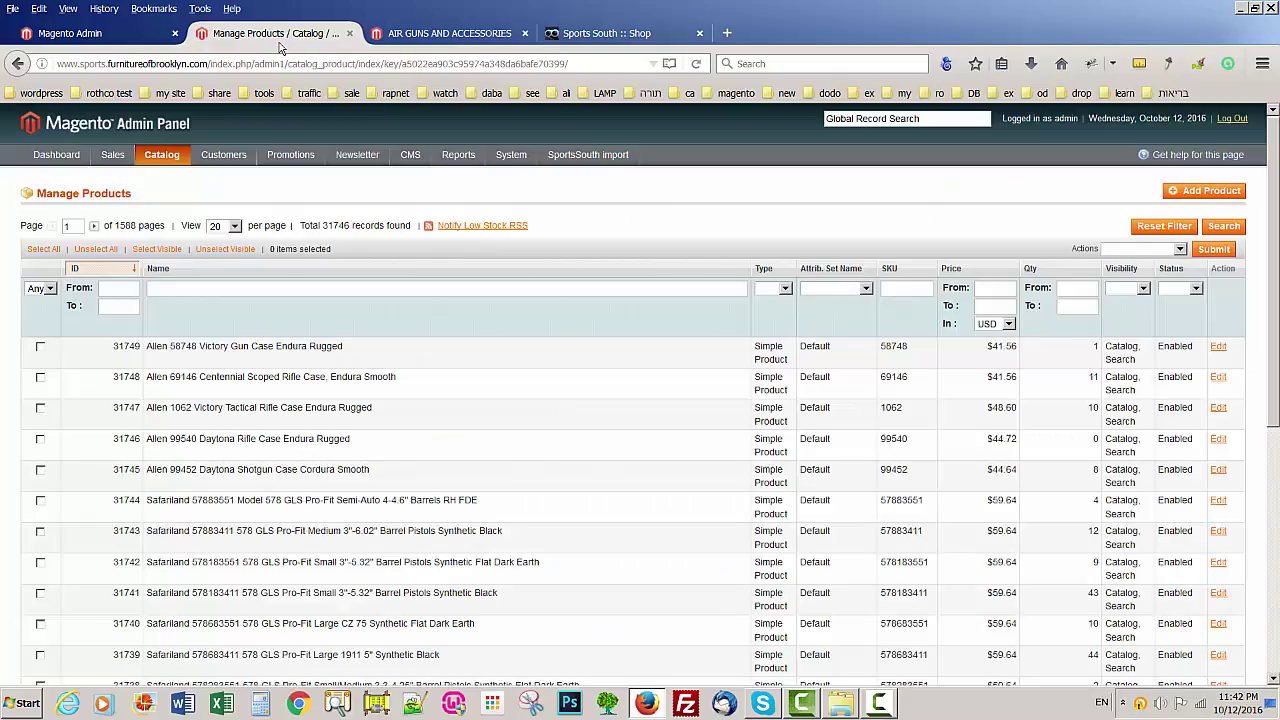
click(97, 38)
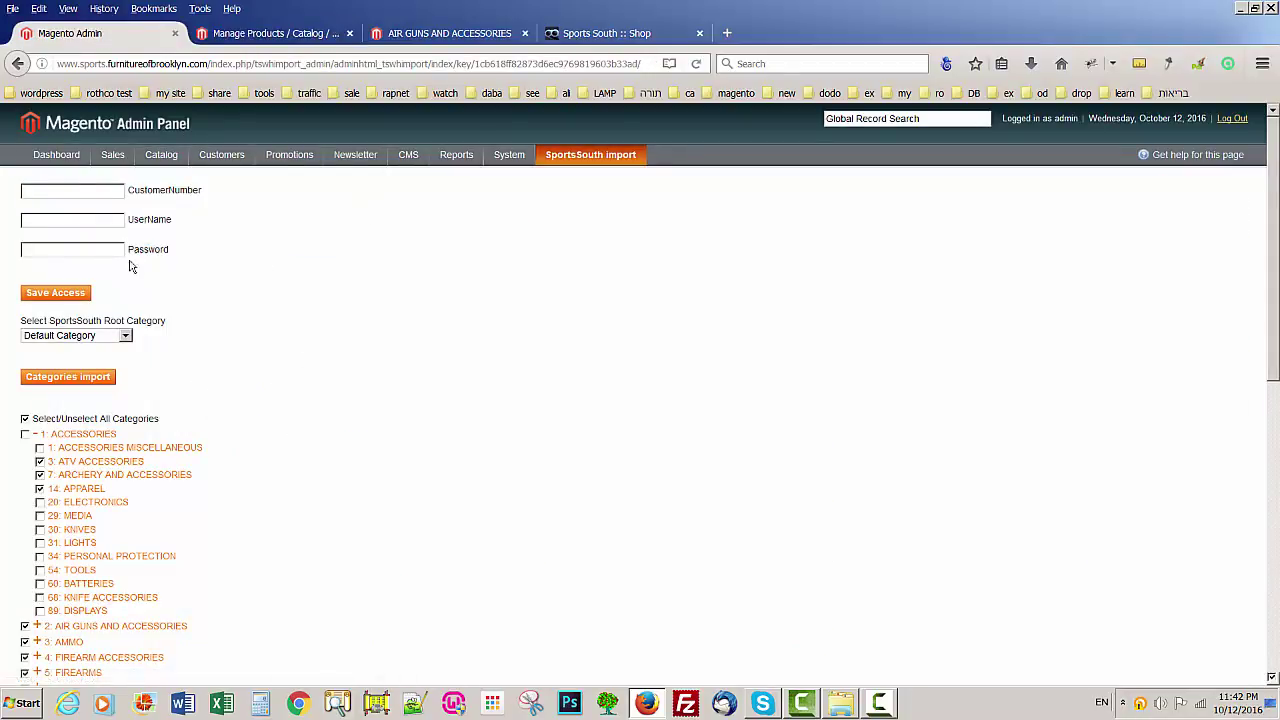
scroll(330, 410, down, 4)
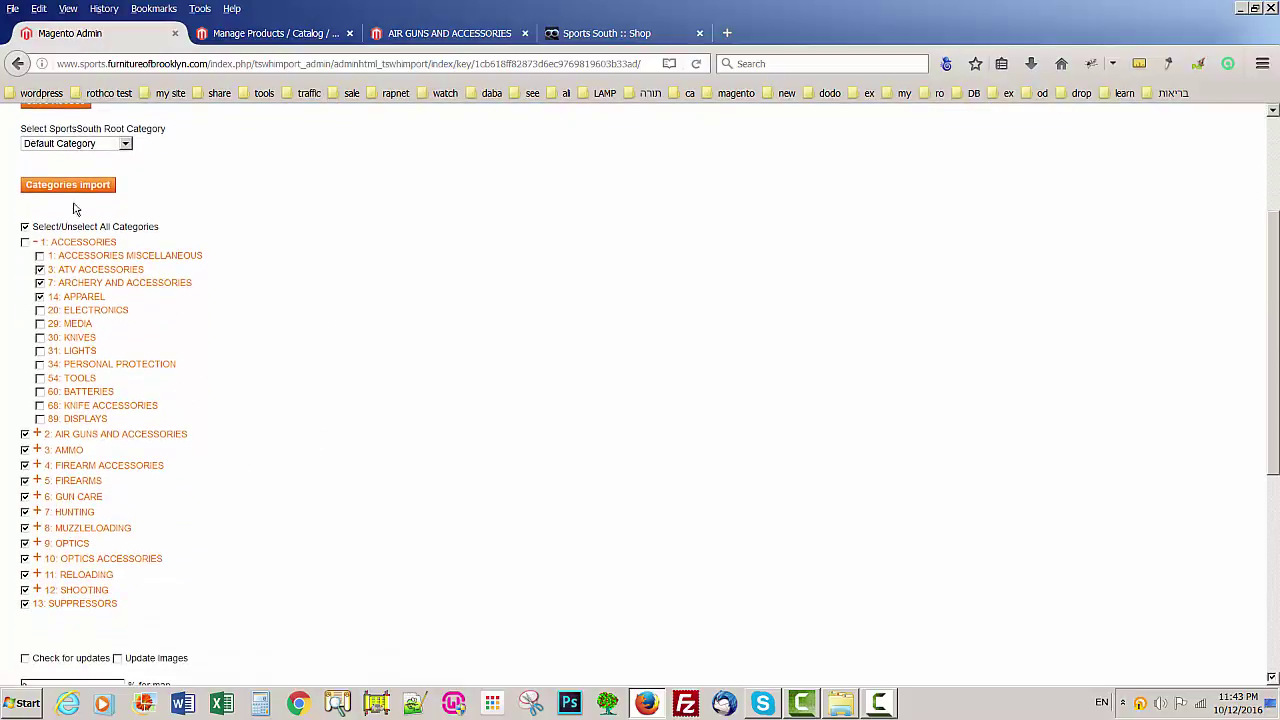
scroll(235, 554, down, 6)
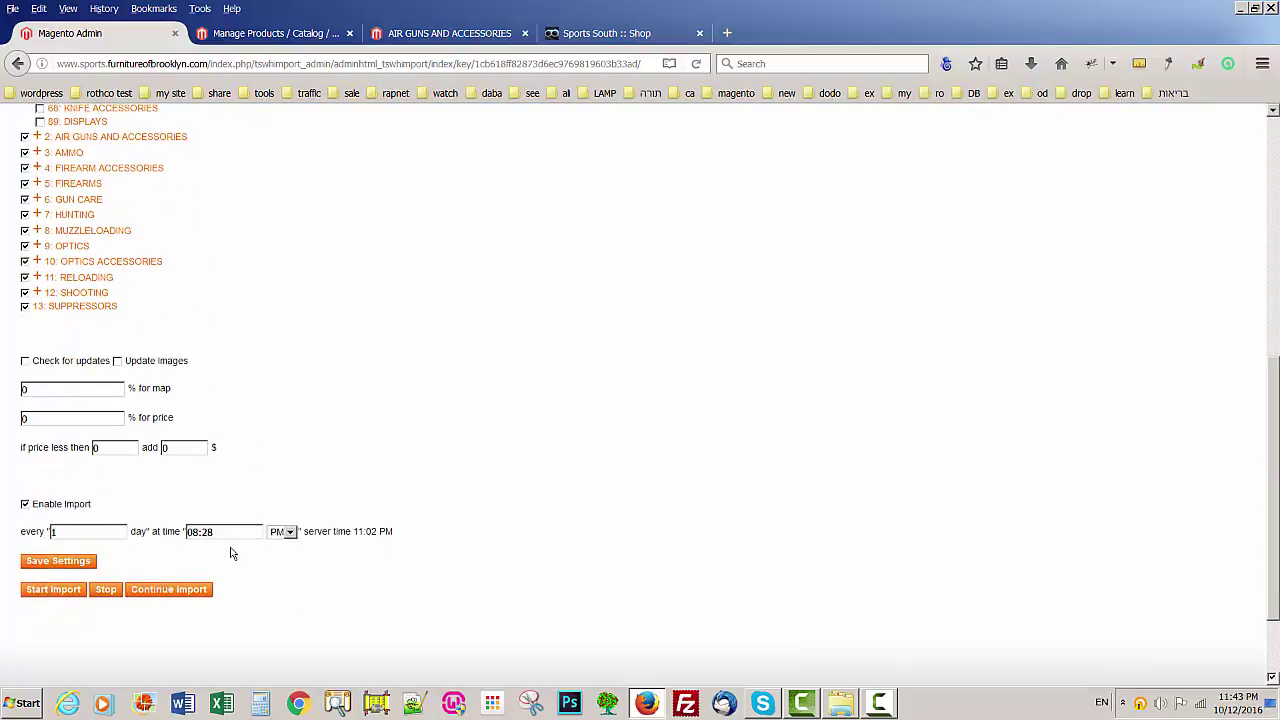
scroll(310, 376, up, 10)
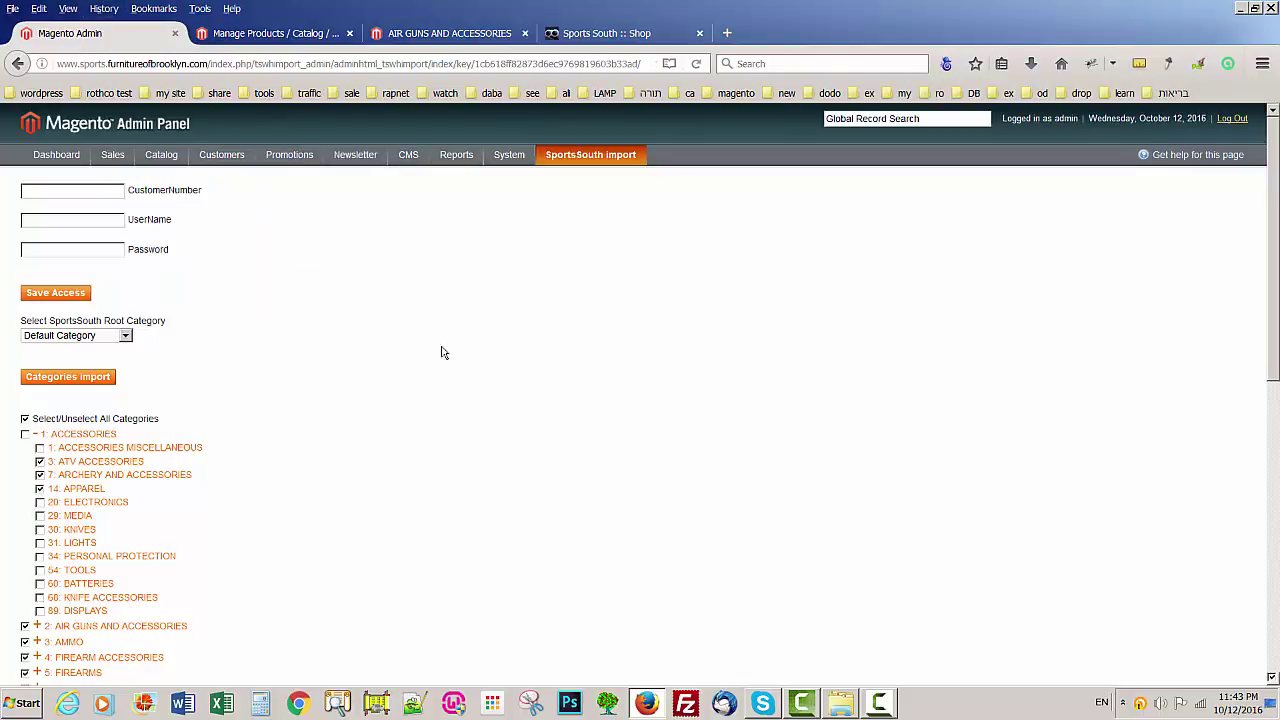
click(730, 34)
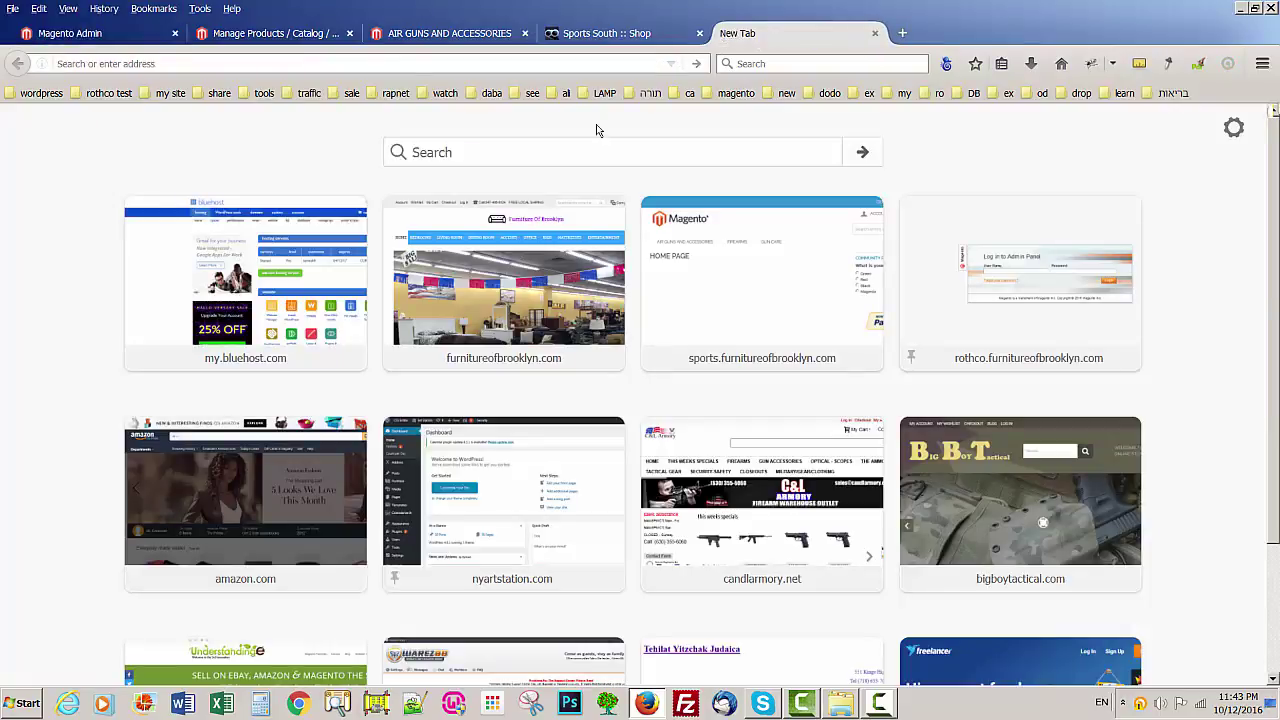
click(875, 34)
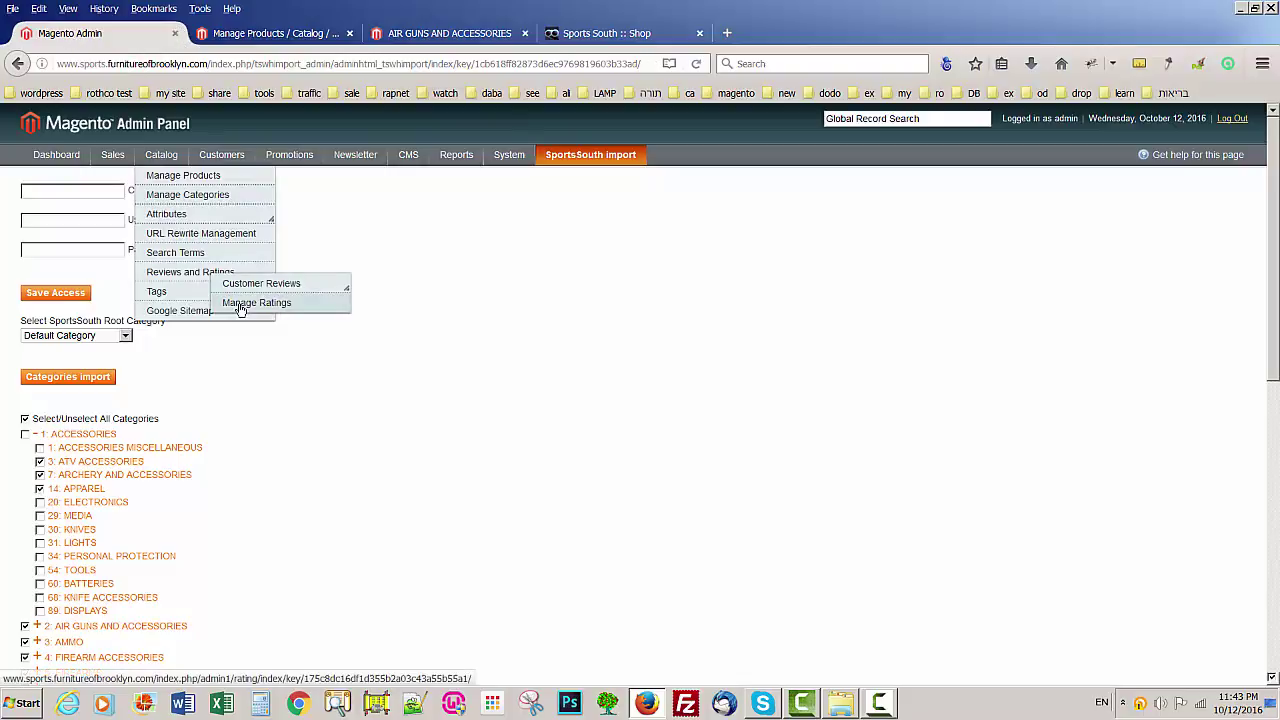
scroll(266, 475, down, 10)
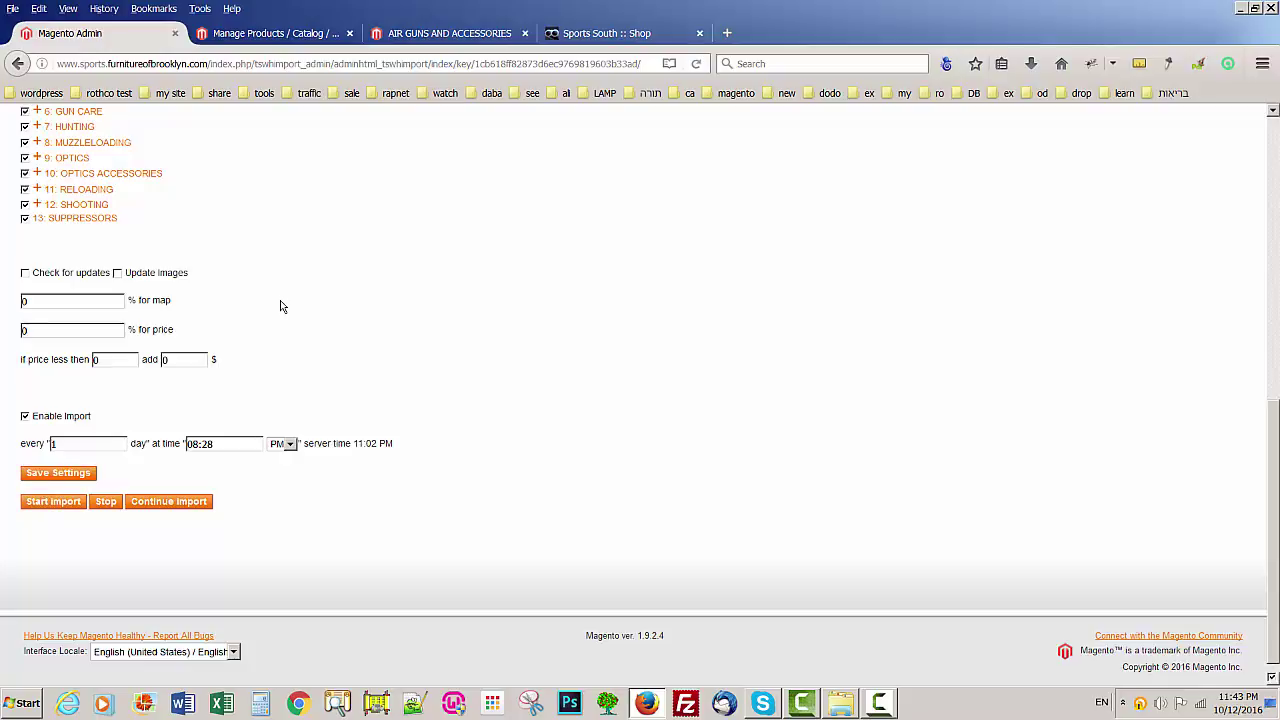
scroll(281, 306, up, 10)
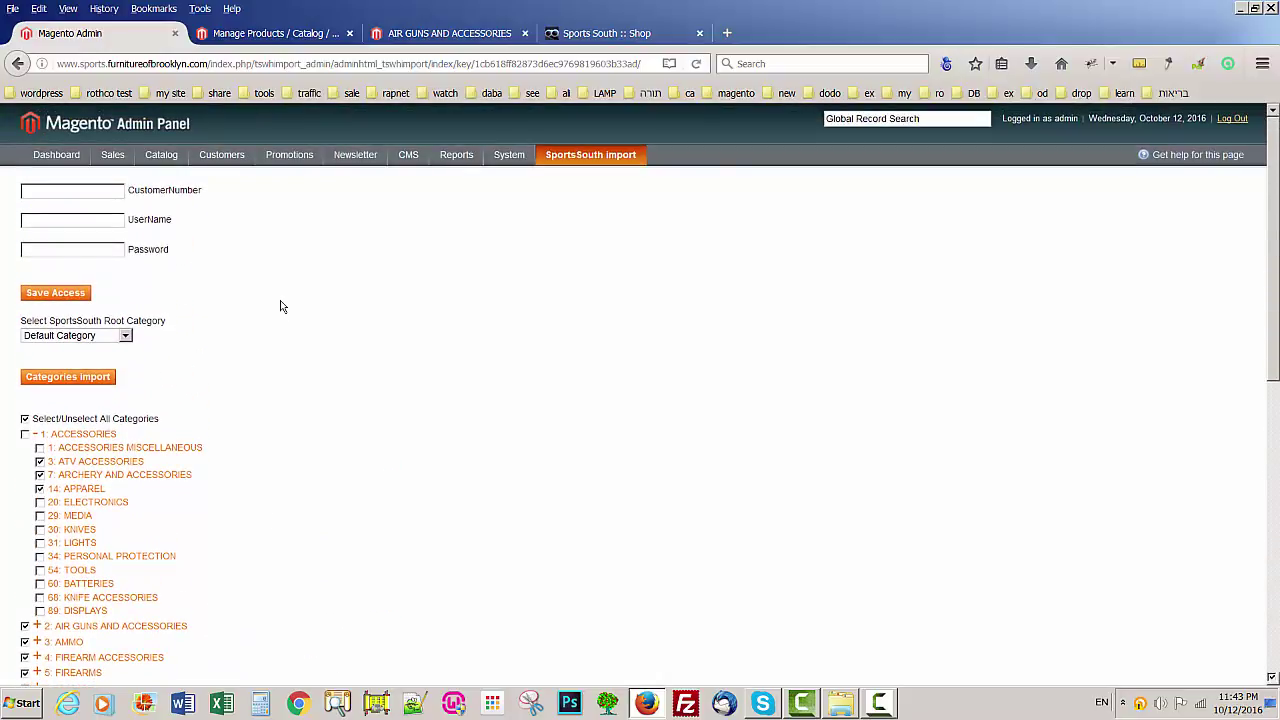